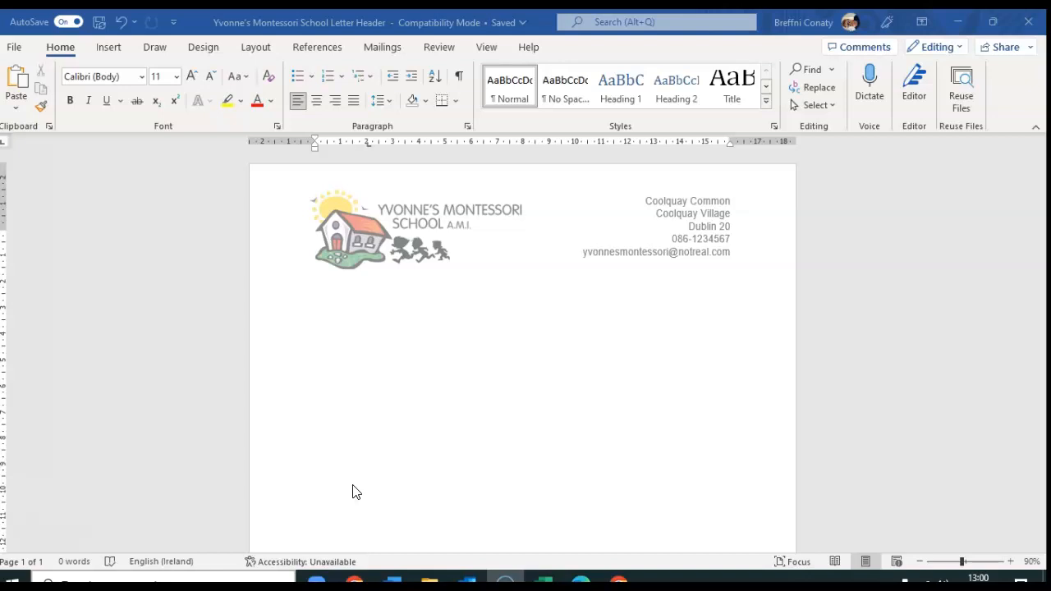
- Enter the title "Pre-School Application Form" in the document body below the letterhead
{"action": "left_click", "coordinate": [470, 310]}
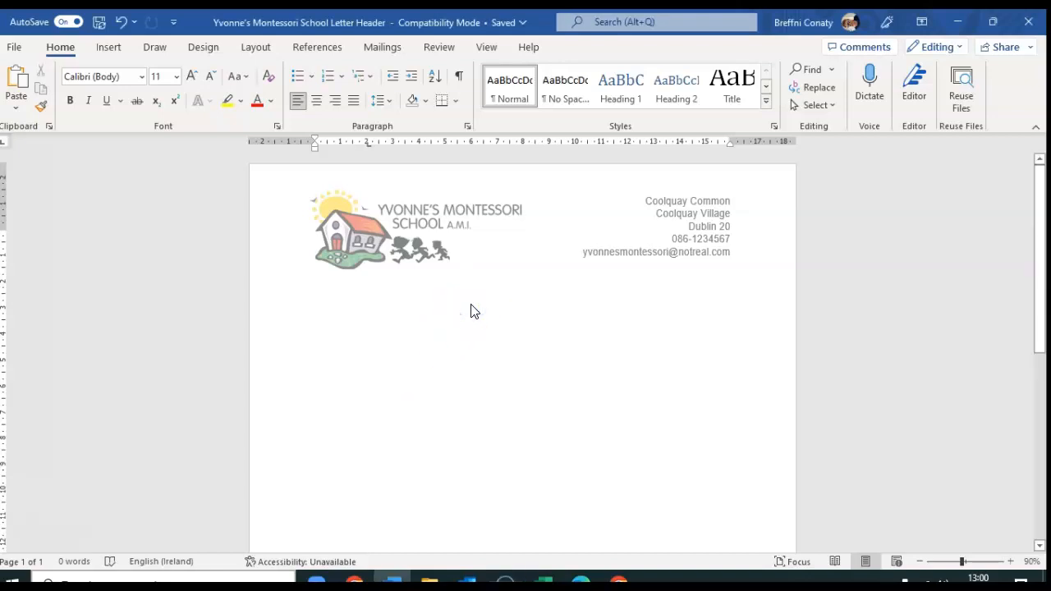
{"action": "type", "text": "Pre-Sc"}
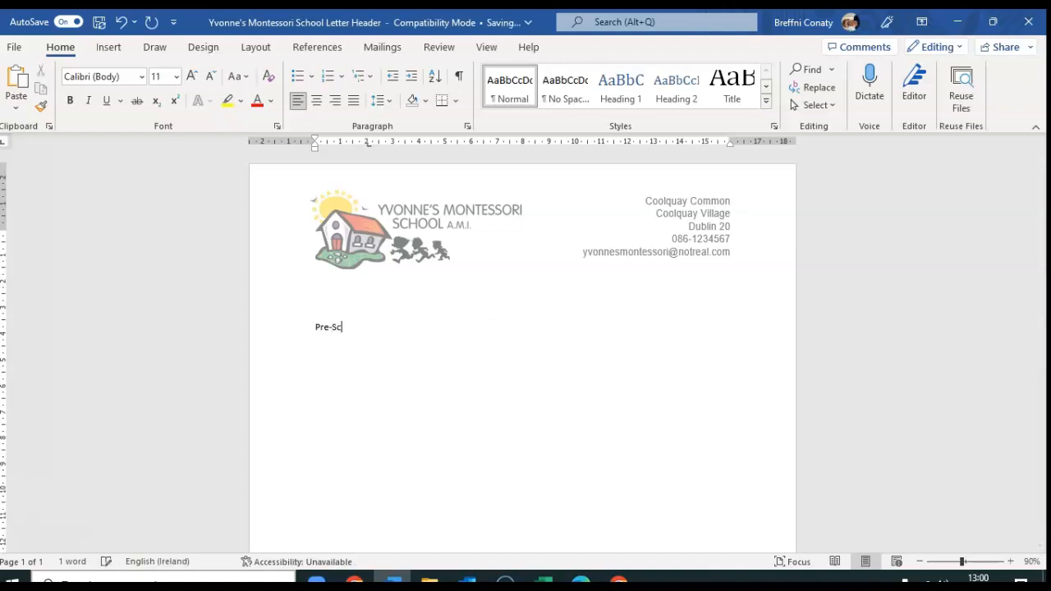
{"action": "type", "text": "hool A"}
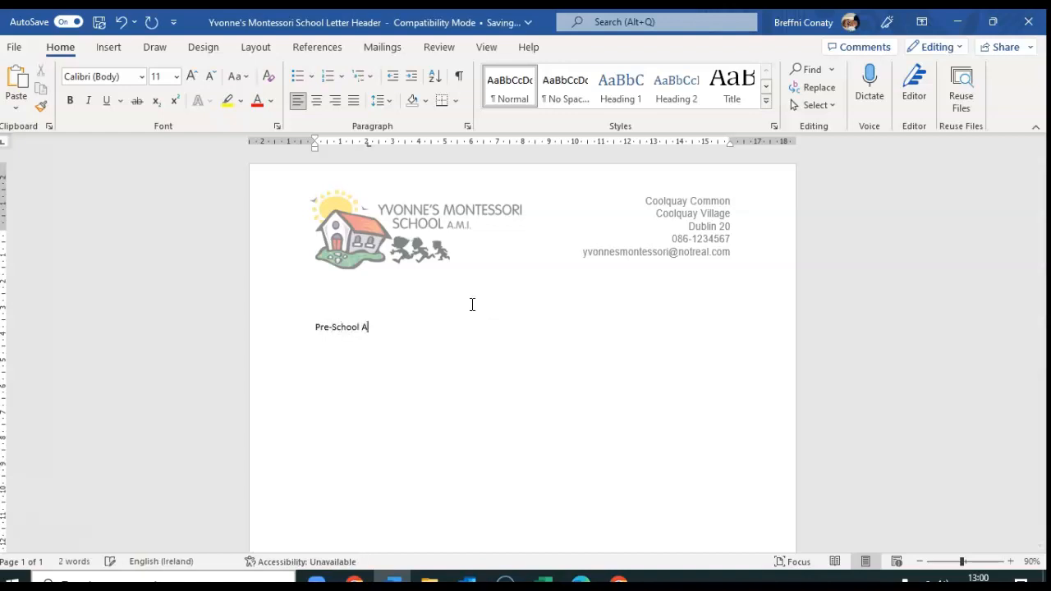
{"action": "type", "text": "pplication Form"}
{"action": "left_click", "coordinate": [541, 271]}
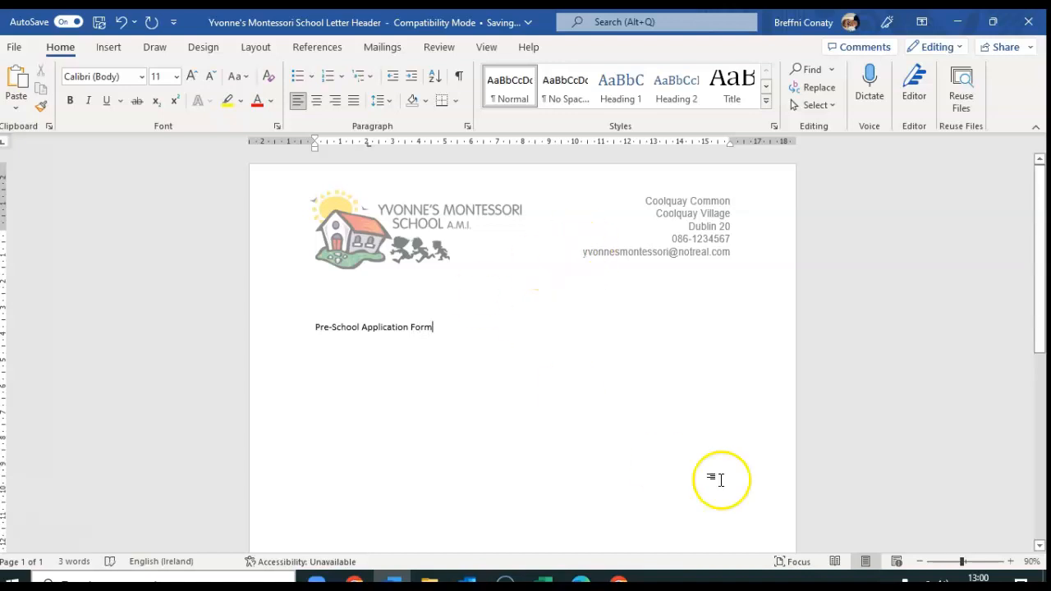
- Format the "Pre-School Application Form" title as centred, bold and underlined at 14 pt
{"action": "left_click", "coordinate": [1011, 562]}
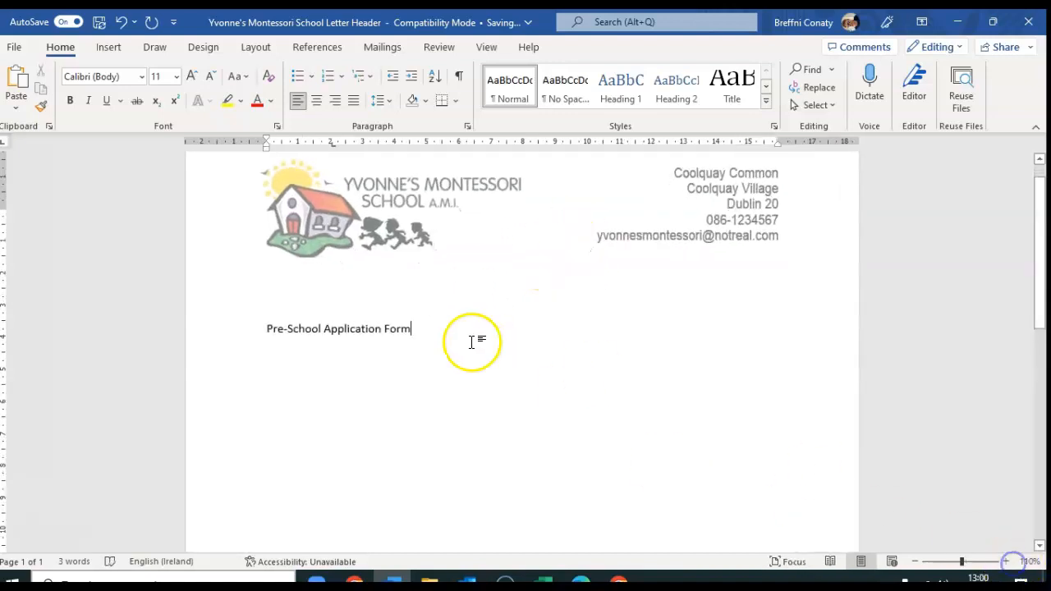
{"action": "left_click_drag", "start_coordinate": [438, 333], "coordinate": [275, 328]}
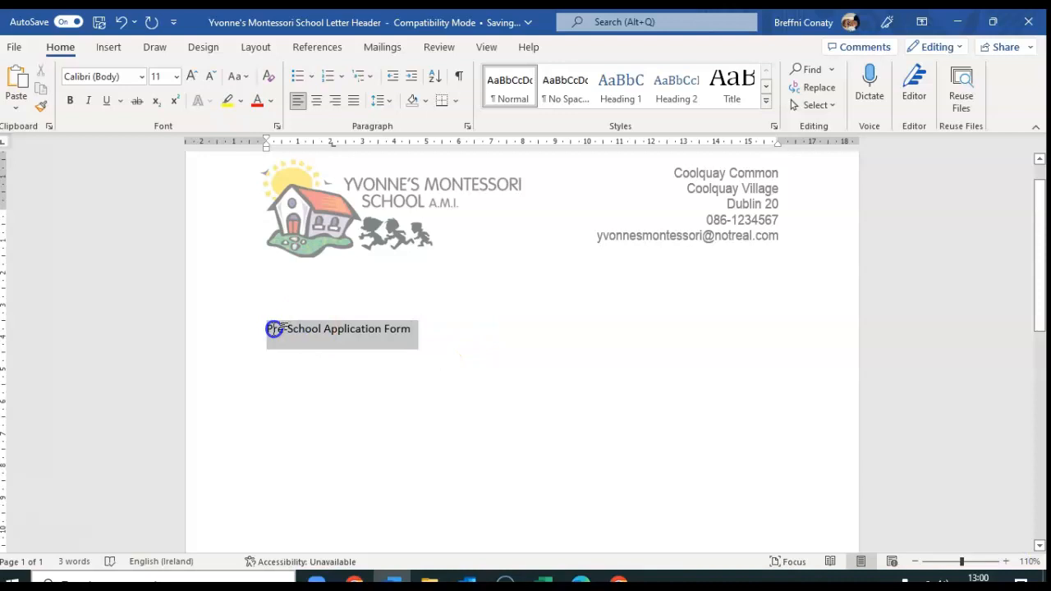
{"action": "left_click", "coordinate": [313, 102]}
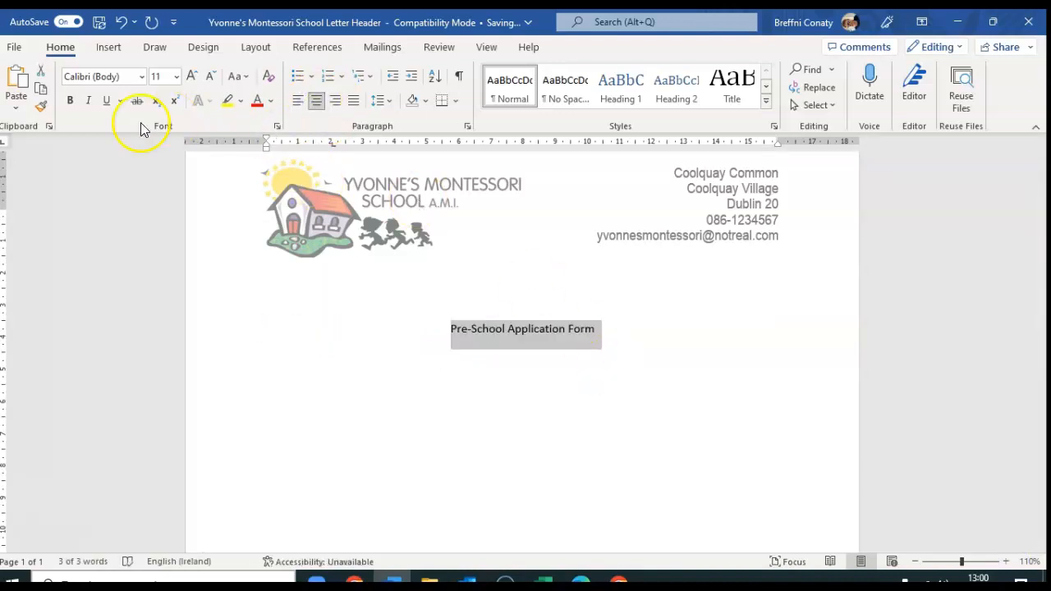
{"action": "left_click", "coordinate": [73, 101]}
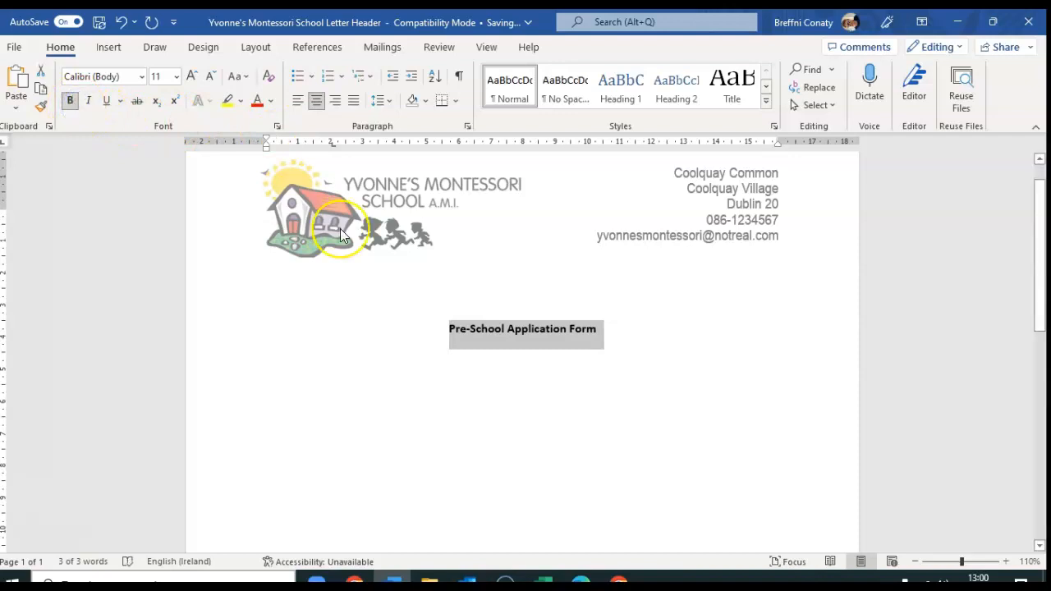
{"action": "left_click", "coordinate": [193, 76]}
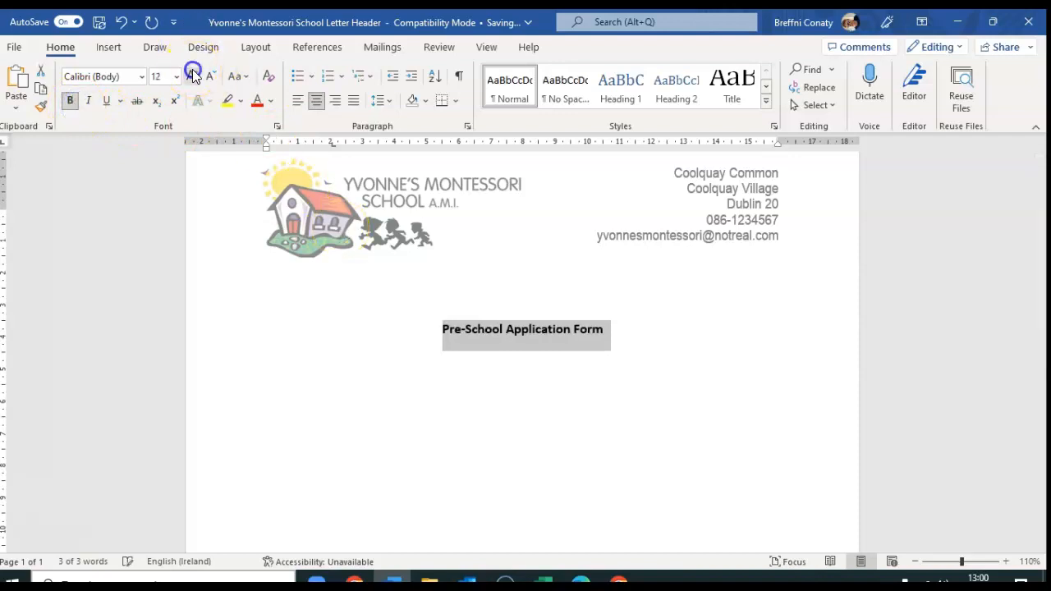
{"action": "left_click", "coordinate": [193, 77]}
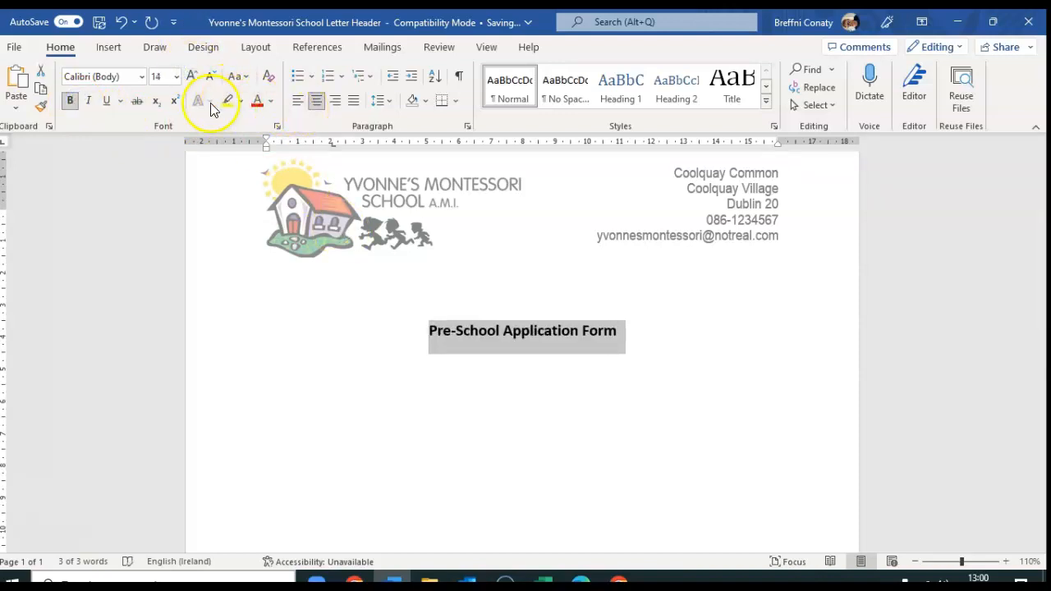
{"action": "left_click", "coordinate": [106, 100]}
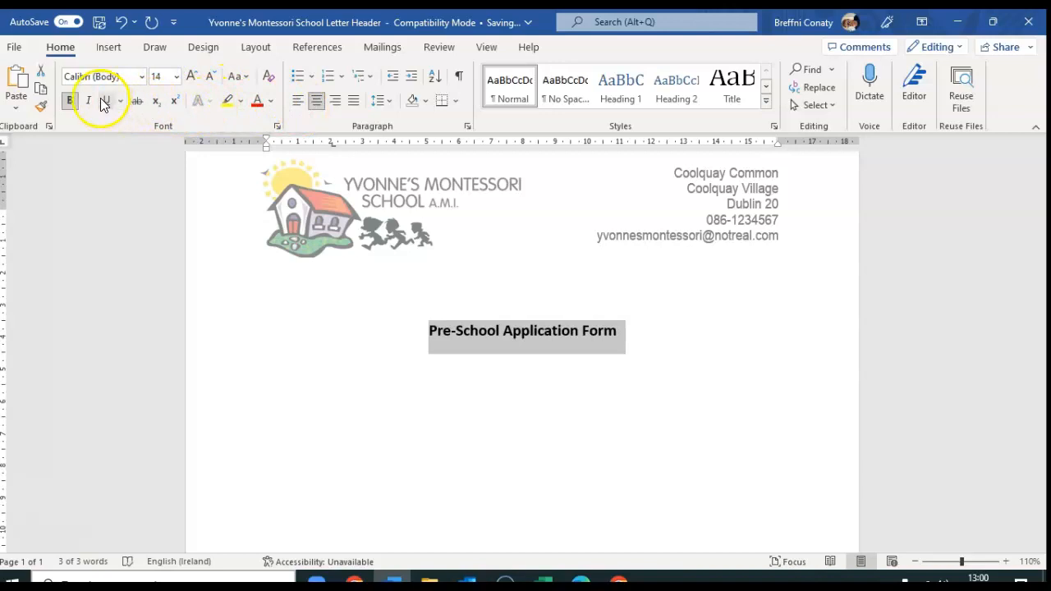
{"action": "left_click", "coordinate": [626, 329]}
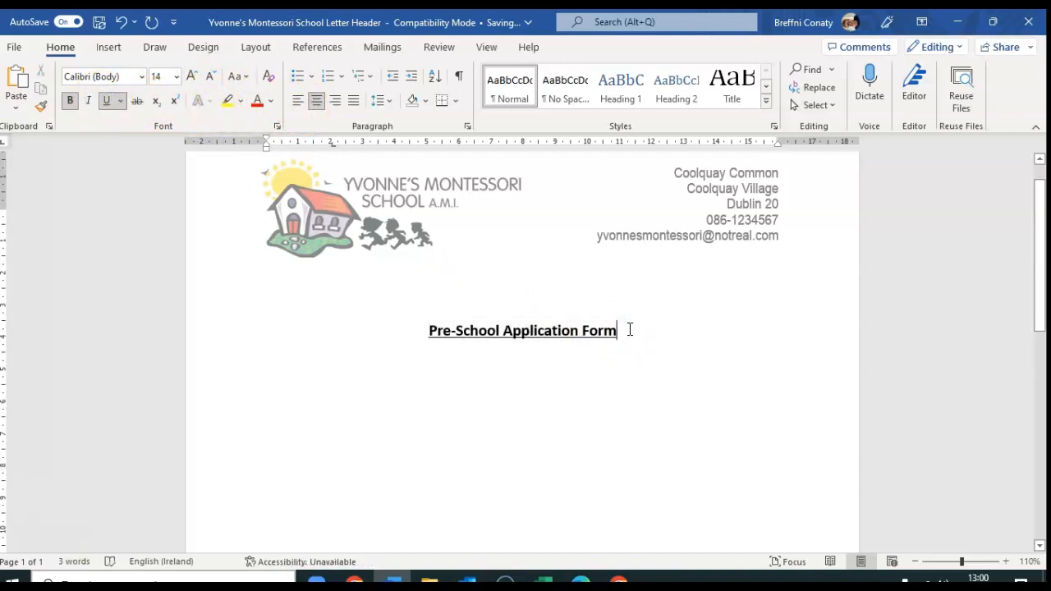
- Add a left-aligned "Date:" field below the title without bold or underline, followed by a short underscore fill-in line
{"action": "key", "text": "Return"}
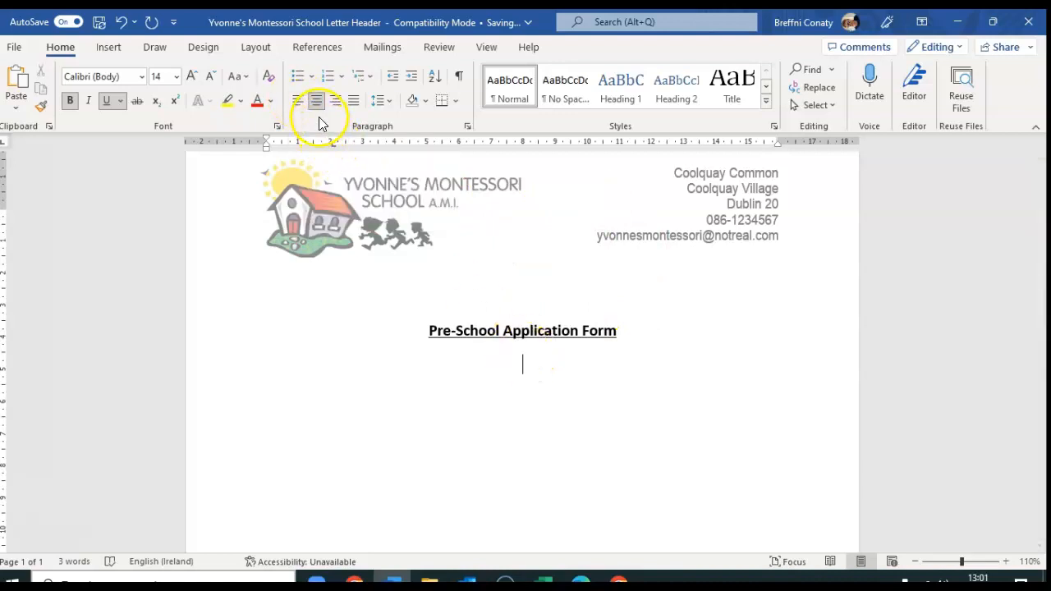
{"action": "left_click", "coordinate": [297, 100]}
{"action": "left_click", "coordinate": [106, 100]}
{"action": "left_click", "coordinate": [70, 100]}
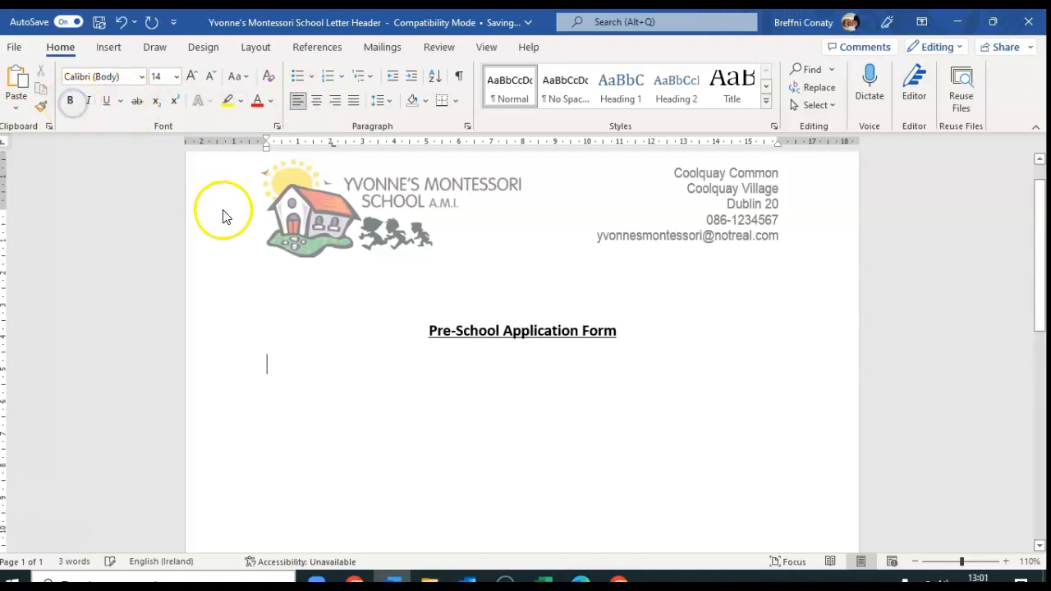
{"action": "type", "text": "Date:"}
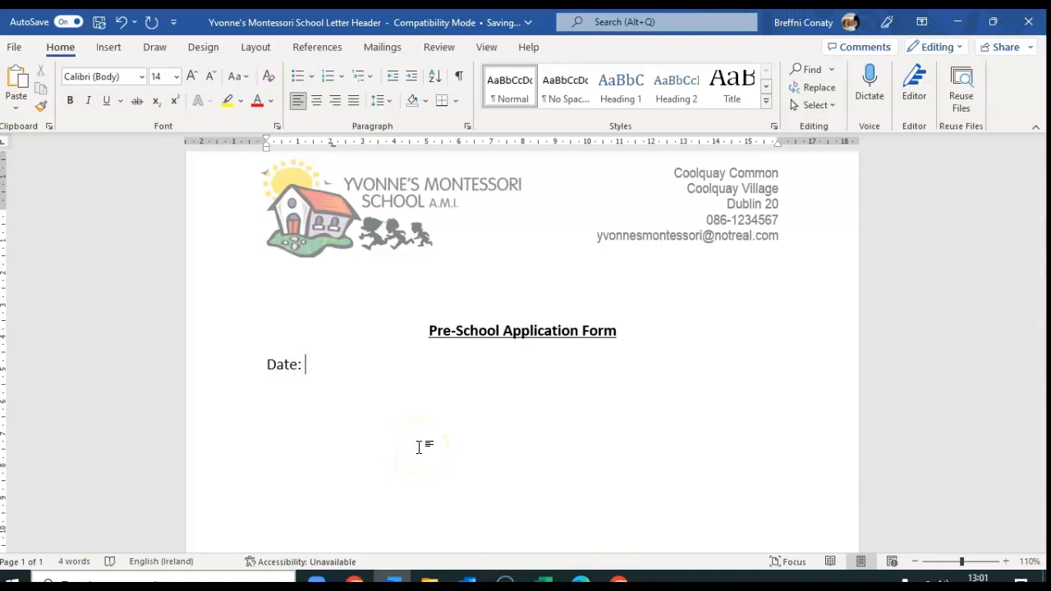
{"action": "type", "text": " _____________"}
- Leave an empty line below the date and add a "Childs Name:" field with a long, tab-aligned underscore line
{"action": "key", "text": "Return"}
{"action": "key", "text": "Return"}
{"action": "type", "text": "Childs Name:"}
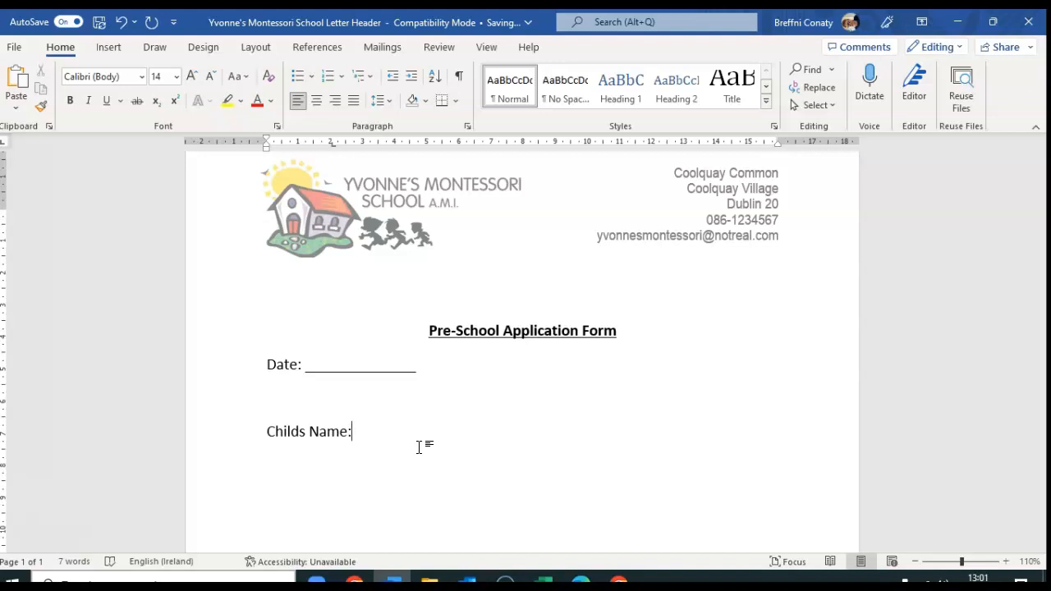
{"action": "key", "text": "Tab"}
{"action": "type", "text": "___________________________________________"}
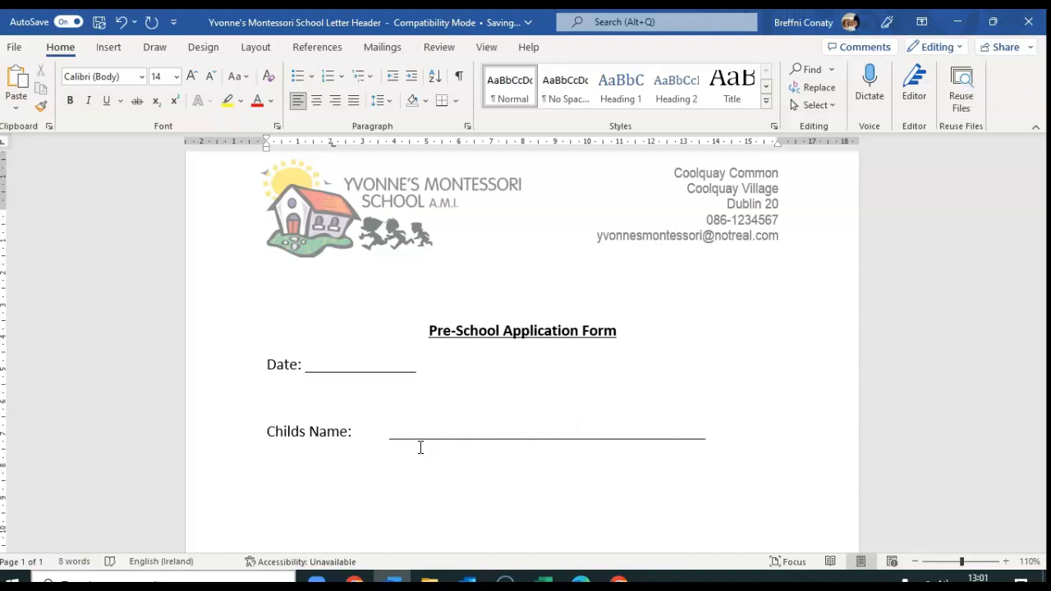
- Add a "Date of Birth:" field on the next line with an underscore line matching the name field's
{"action": "key", "text": "Return"}
{"action": "type", "text": "Date of Bir"}
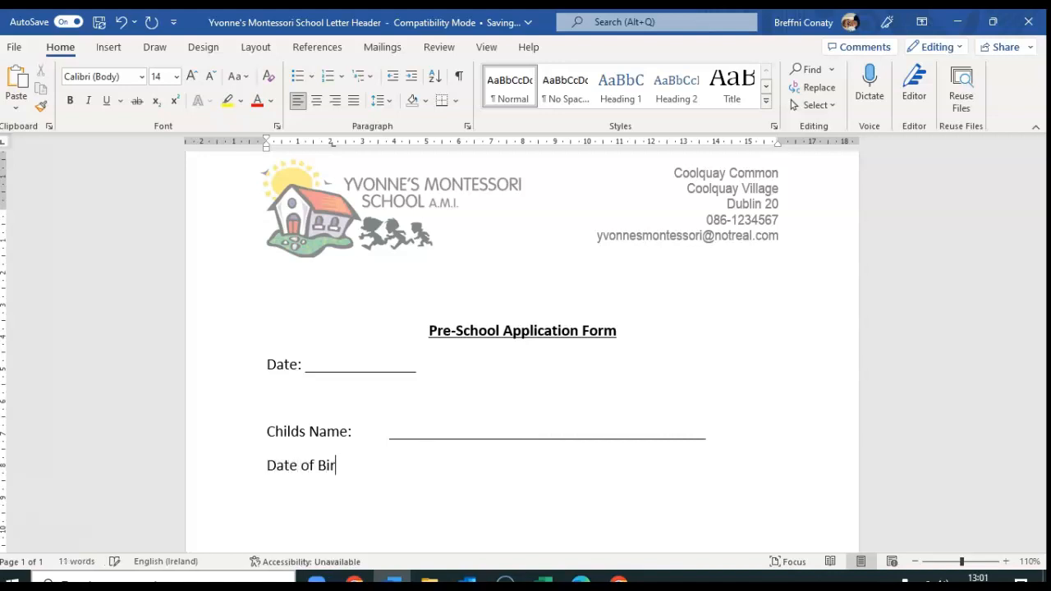
{"action": "type", "text": "th:"}
{"action": "key", "text": "Tab"}
{"action": "type", "text": "__________________________________________"}
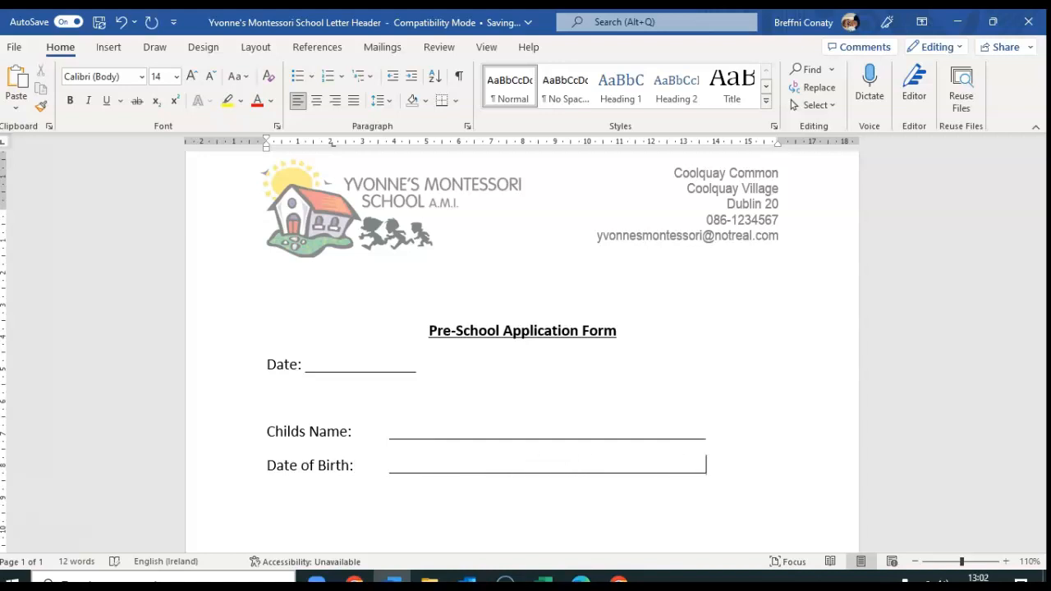
- Leave an empty line and add an "Address:" field with an underscore line aligned to the fields above
{"action": "key", "text": "Return"}
{"action": "key", "text": "Return"}
{"action": "type", "text": "Address:"}
{"action": "key", "text": "Tab"}
{"action": "key", "text": "Tab"}
{"action": "type", "text": "_____________________________________"}
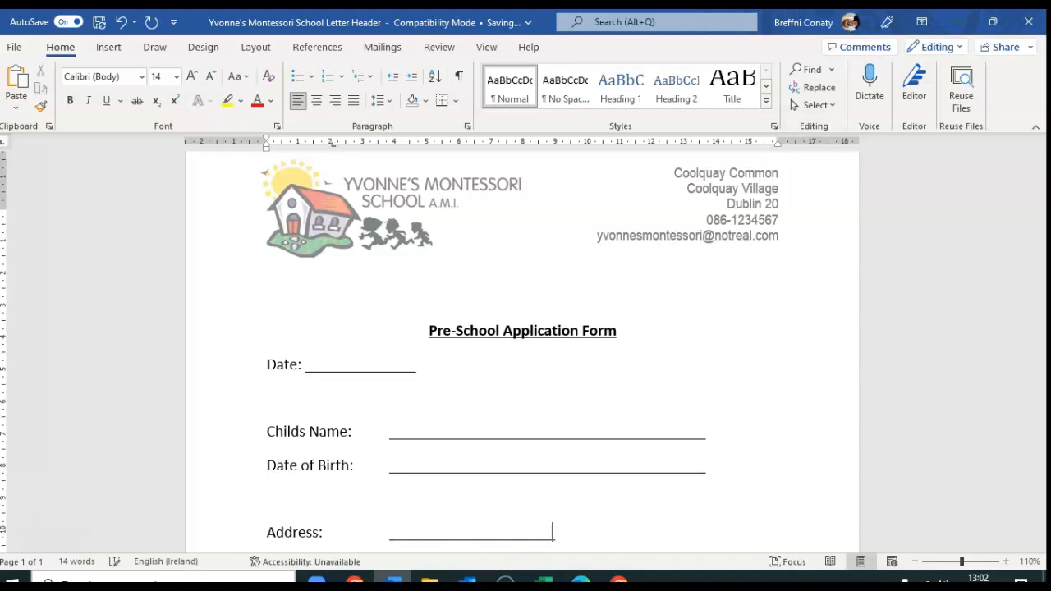
{"action": "type", "text": "__"}
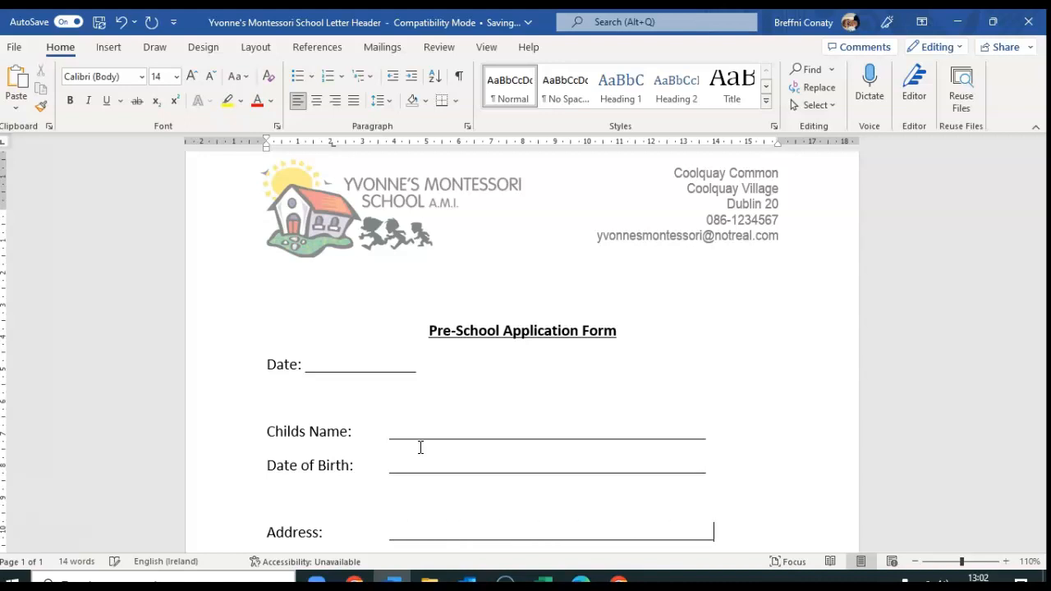
- Add two more underscore lines beneath the address line, indented with tabs to align with it
{"action": "key", "text": "Return"}
{"action": "key", "text": "Tab"}
{"action": "key", "text": "Tab"}
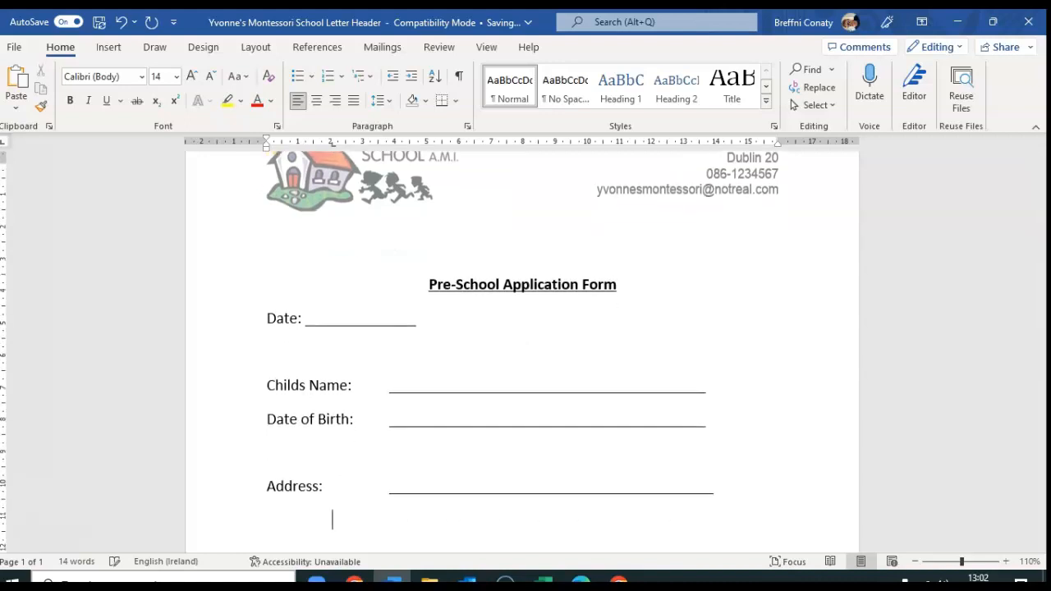
{"action": "key", "text": "Tab"}
{"action": "type", "text": "___________________________________________________________"}
{"action": "key", "text": "Return"}
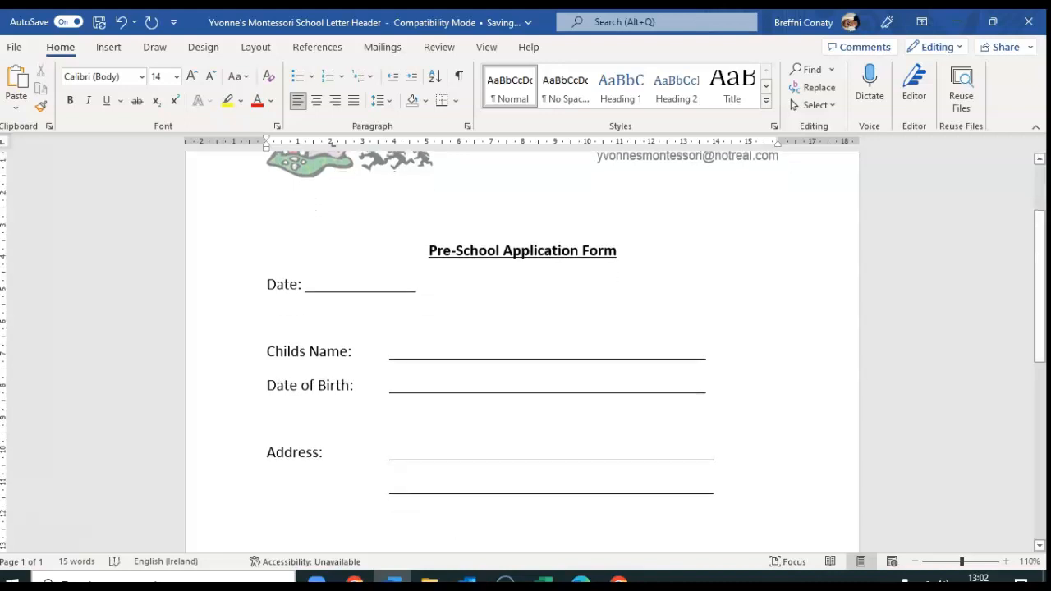
{"action": "key", "text": "Tab"}
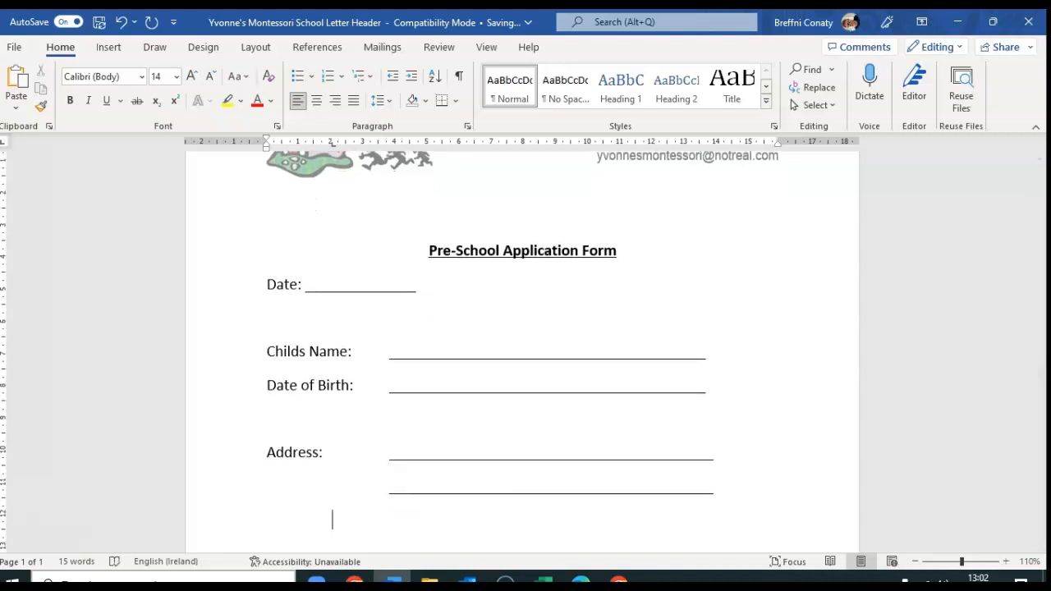
{"action": "key", "text": "Tab"}
{"action": "key", "text": "Tab"}
{"action": "type", "text": "_____________________________________________"}
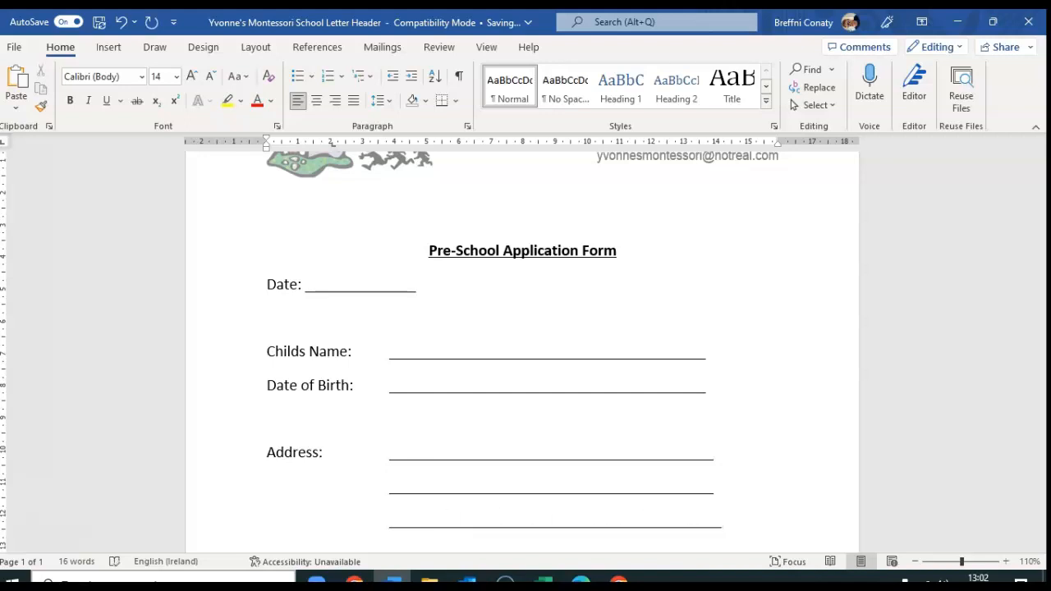
- Leave an empty line below the address and add a "Parents Name(s):" field with an aligned underscore line
{"action": "key", "text": "Return"}
{"action": "key", "text": "Return"}
{"action": "type", "text": "Parent"}
{"action": "key", "text": "BackSpace"}
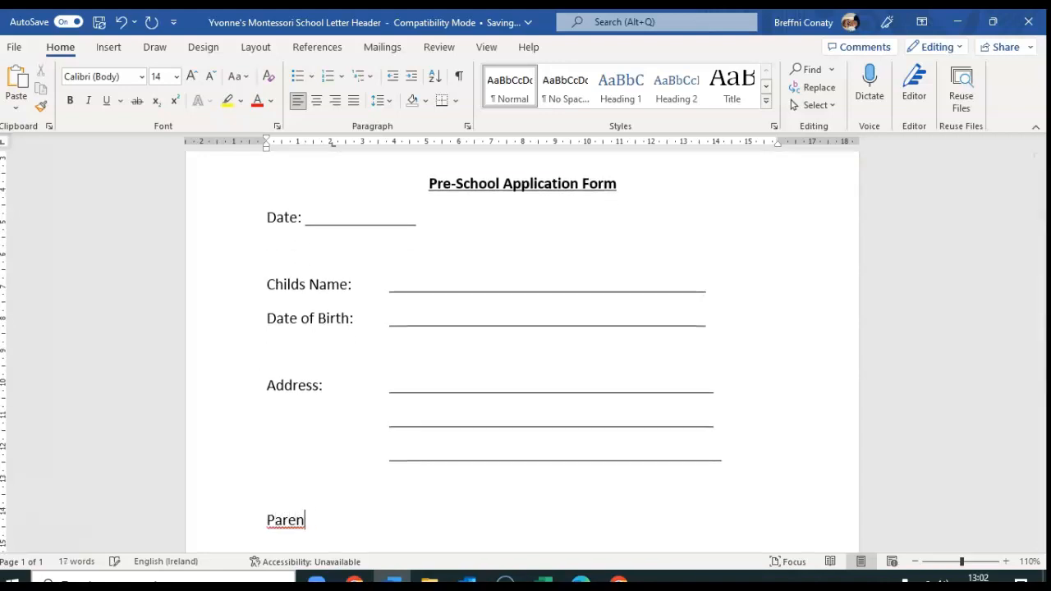
{"action": "type", "text": "ts Name"}
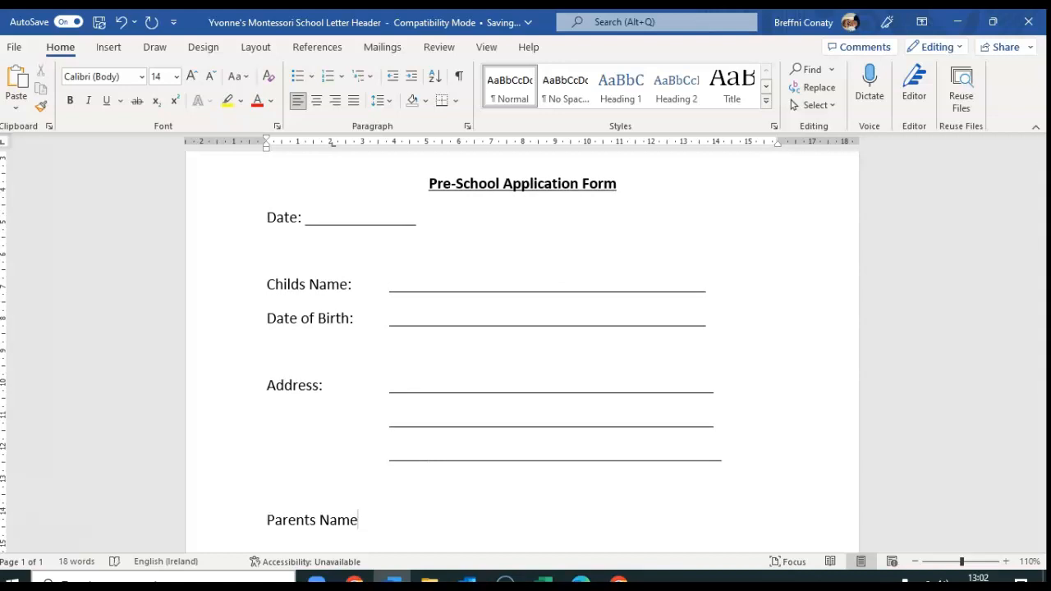
{"action": "type", "text": "(s)"}
{"action": "type", "text": ": ___________________________________"}
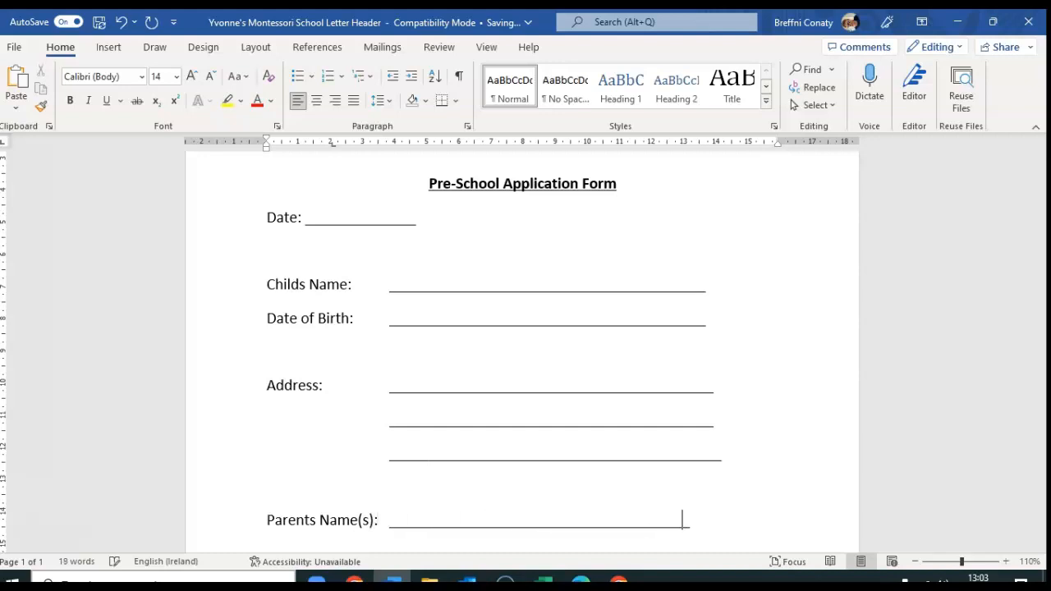
- Add a second, tab-aligned underscore line under "Parents Name(s):" and start a new paragraph below it
{"action": "key", "text": "Return"}
{"action": "key", "text": "Tab"}
{"action": "key", "text": "Tab"}
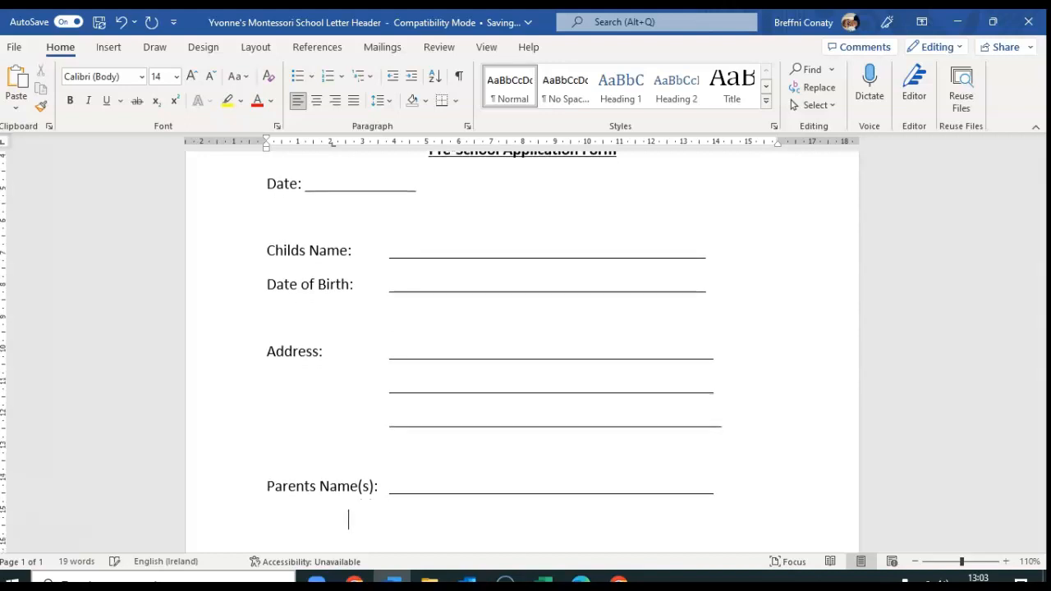
{"action": "key", "text": "Tab"}
{"action": "type", "text": "__________________________________________________________"}
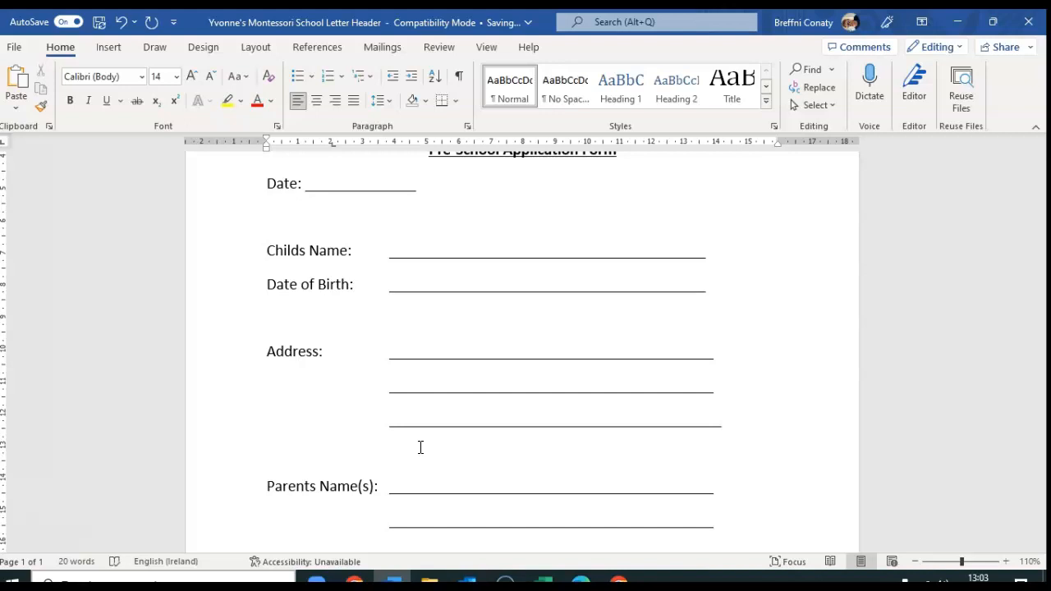
{"action": "key", "text": "Return"}
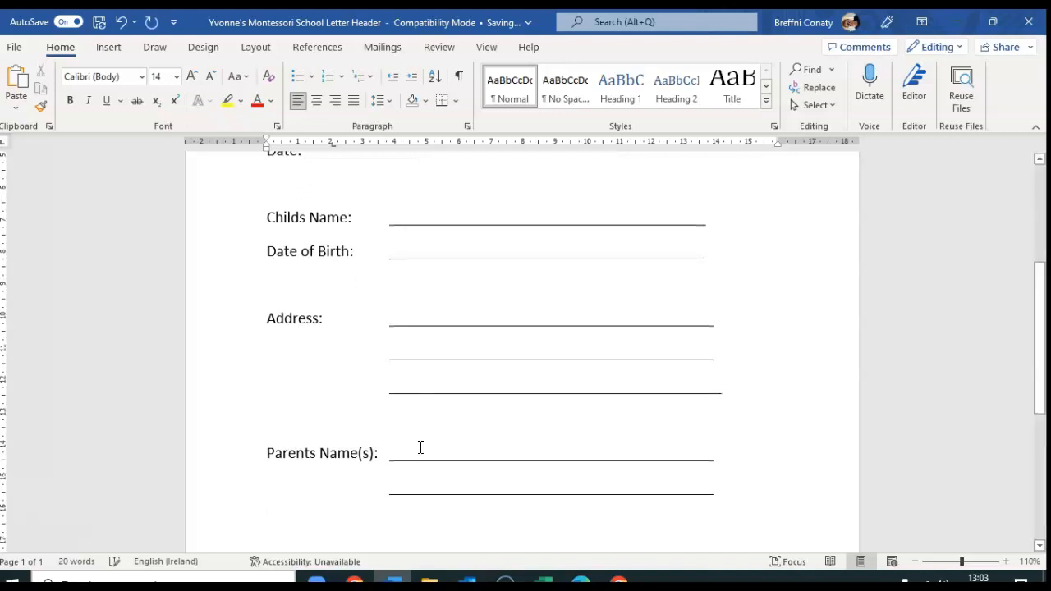
{"action": "type", "text": "Parents contact"}
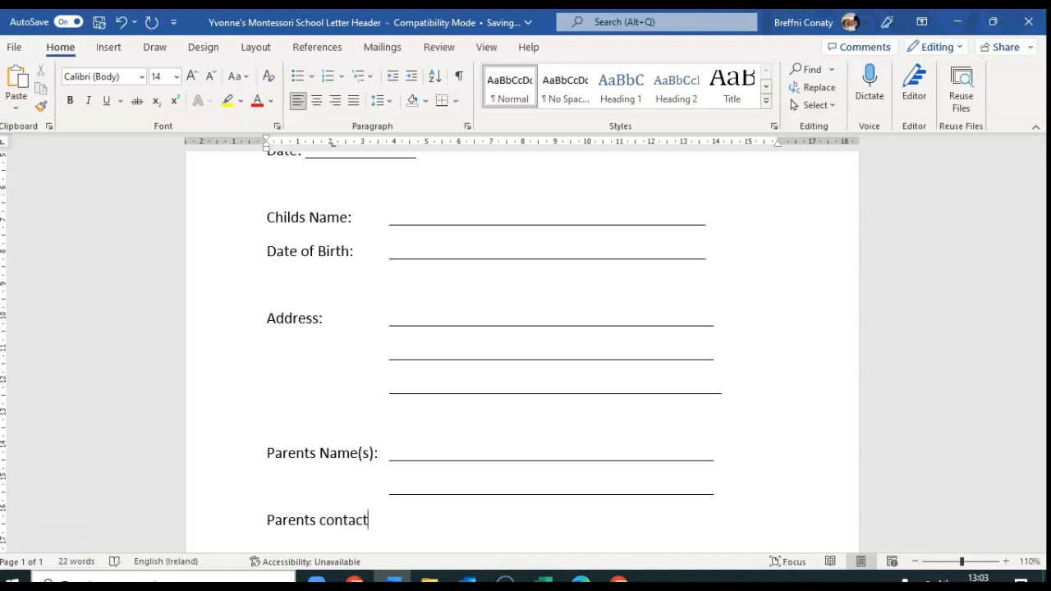
{"action": "type", "text": ":"}
{"action": "key", "text": "BackSpace"}
{"action": "key", "text": "BackSpace"}
{"action": "key", "text": "BackSpace"}
{"action": "key", "text": "BackSpace"}
{"action": "key", "text": "BackSpace"}
{"action": "key", "text": "BackSpace"}
{"action": "key", "text": "BackSpace"}
{"action": "key", "text": "BackSpace"}
{"action": "key", "text": "BackSpace"}
{"action": "key", "text": "BackSpace"}
{"action": "key", "text": "BackSpace"}
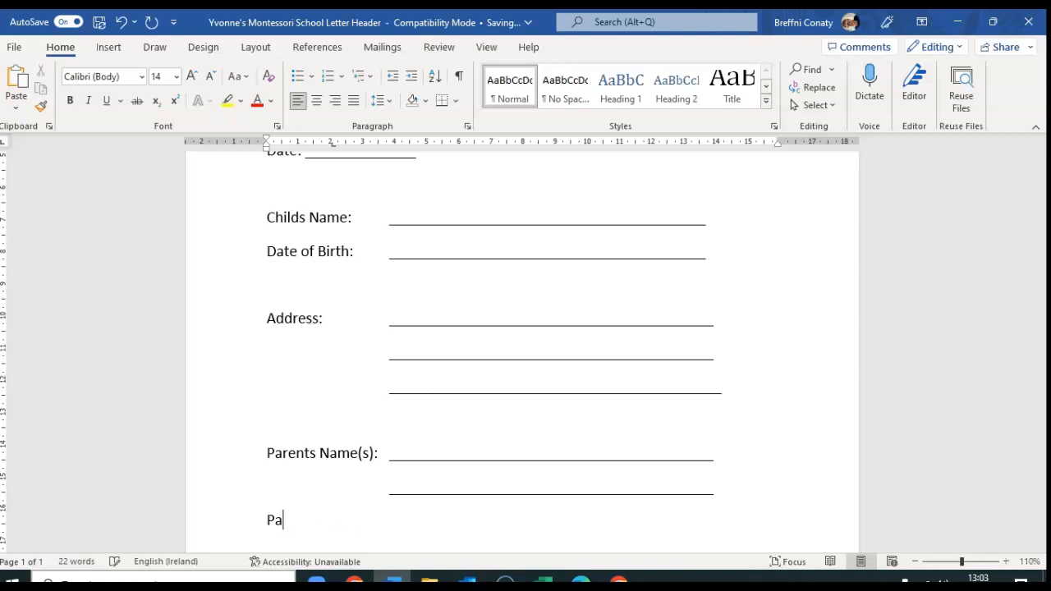
- Label the line below the parents' names "Contact Number:" and add a tab-aligned underscore line
{"action": "type", "text": "Contact Number:\t"}
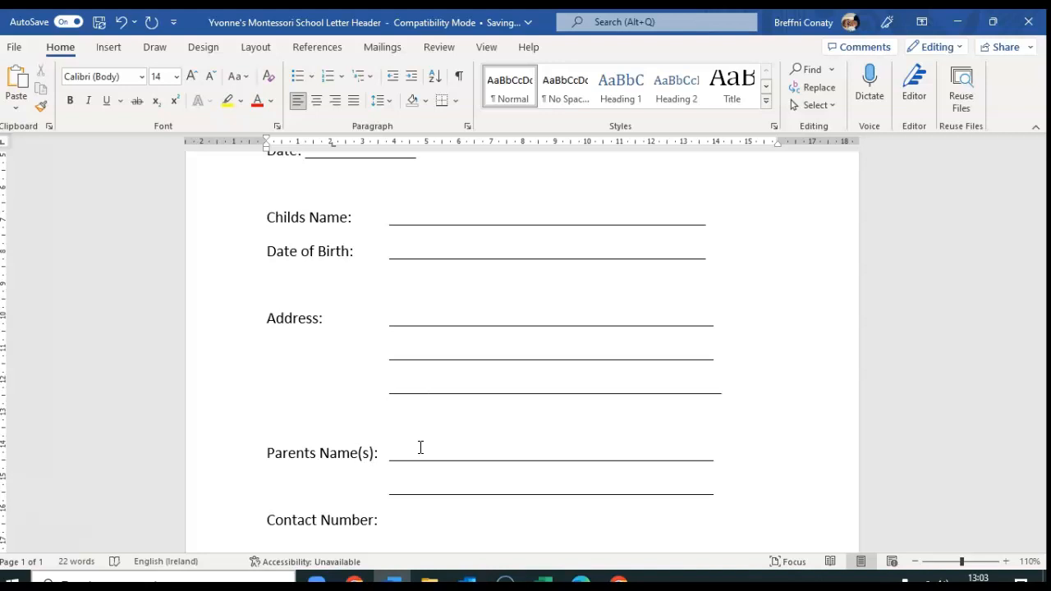
{"action": "type", "text": "______________________________________"}
- Leave an empty line below the contact number and add the question "Does the child have a sibling in the school at present?"
{"action": "key", "text": "Return"}
{"action": "key", "text": "Return"}
{"action": "type", "text": "D"}
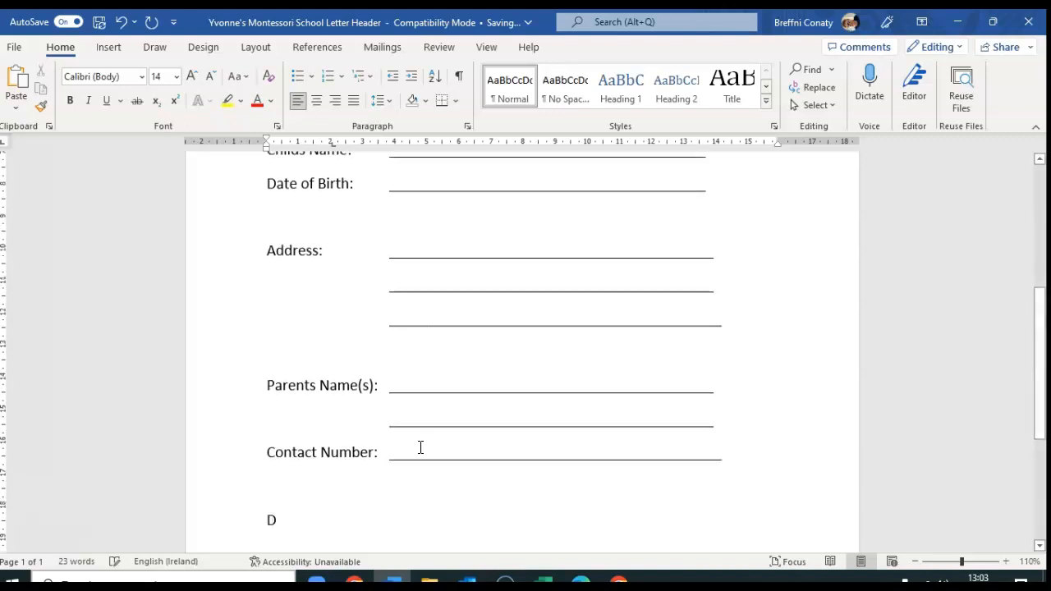
{"action": "type", "text": "oes y"}
{"action": "key", "text": "BackSpace"}
{"action": "type", "text": "the child have "}
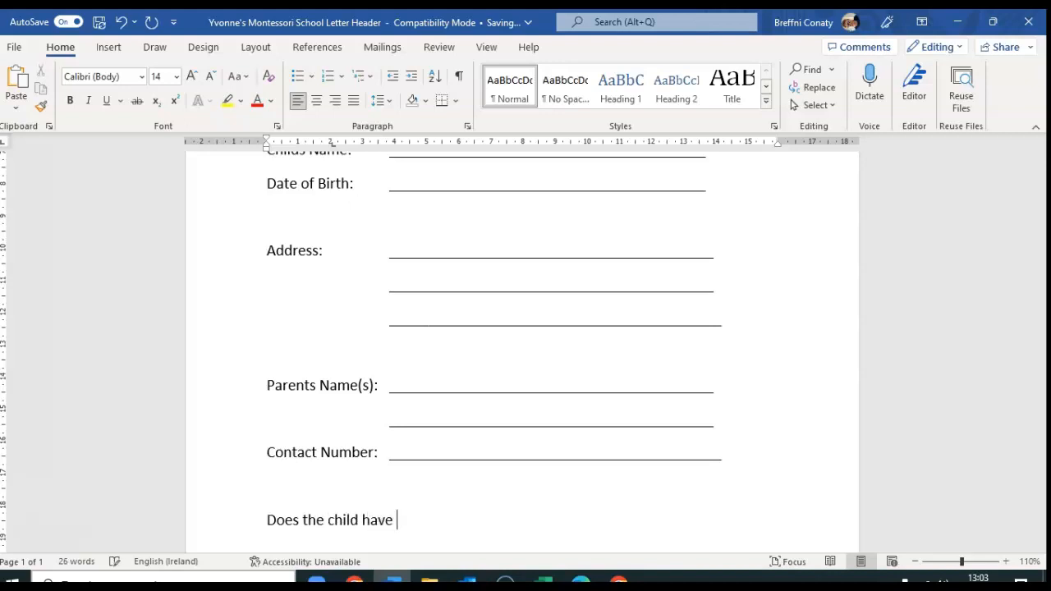
{"action": "type", "text": "a sibling in the cu"}
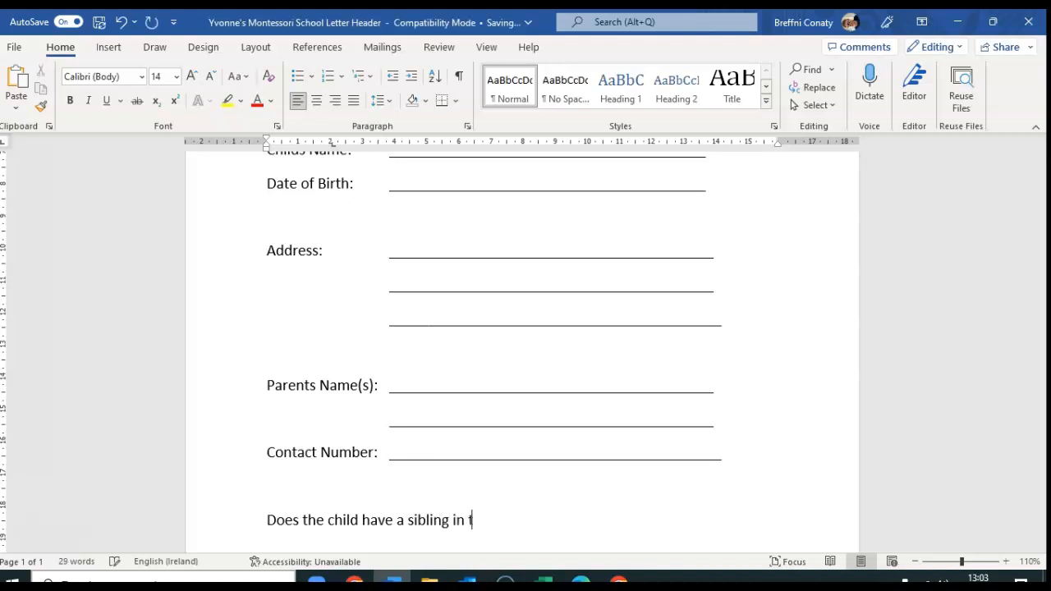
{"action": "key", "text": "BackSpace"}
{"action": "key", "text": "BackSpace"}
{"action": "key", "text": "BackSpace"}
{"action": "type", "text": "school at present?"}
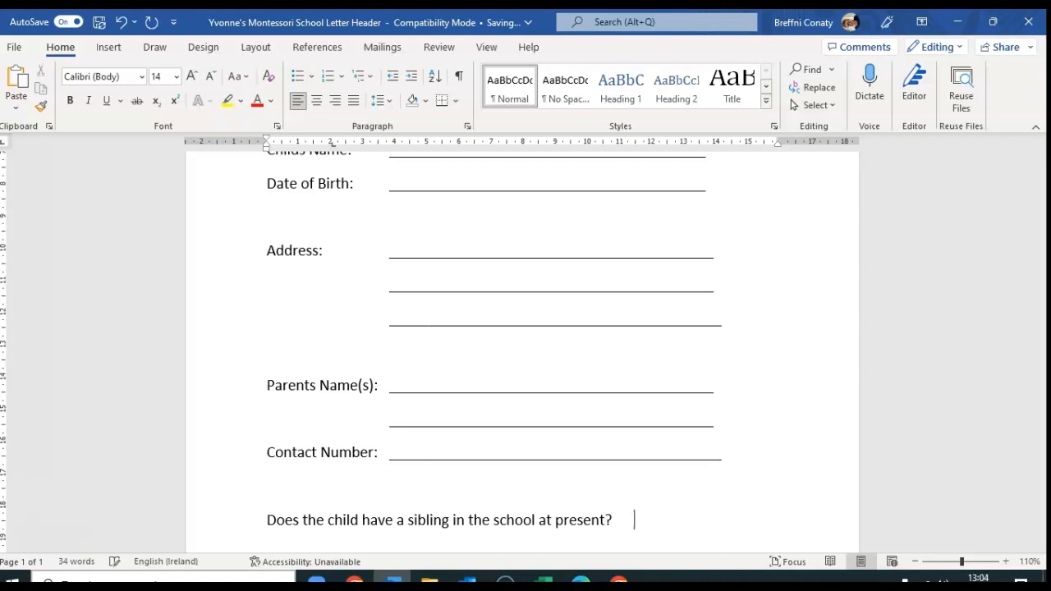
- Add the answer "Yes" after the sibling question and open the full symbol set in the Wingdings font
{"action": "type", "text": "Yes"}
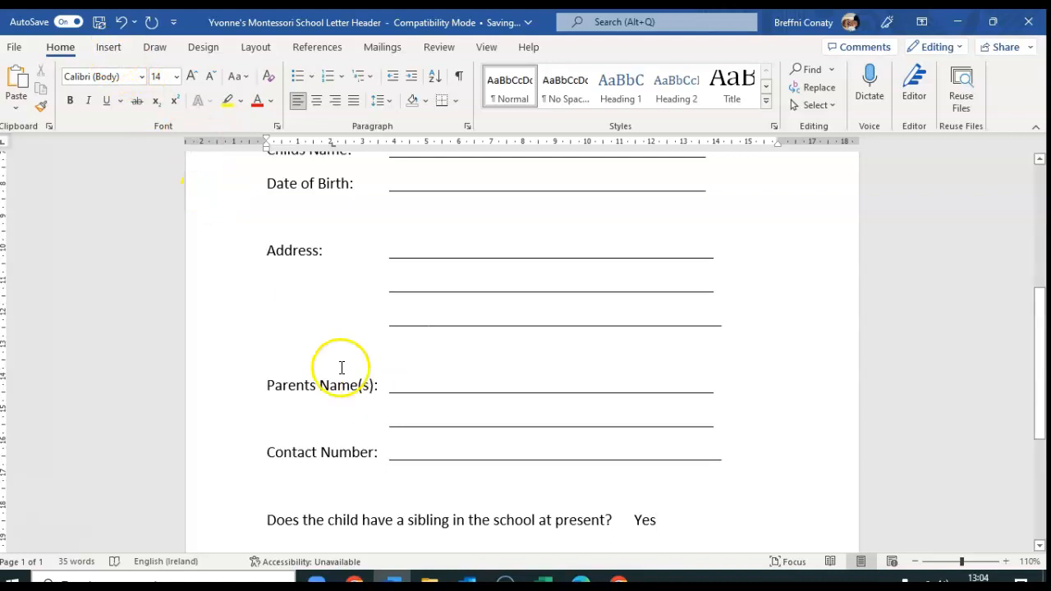
{"action": "left_click", "coordinate": [106, 50]}
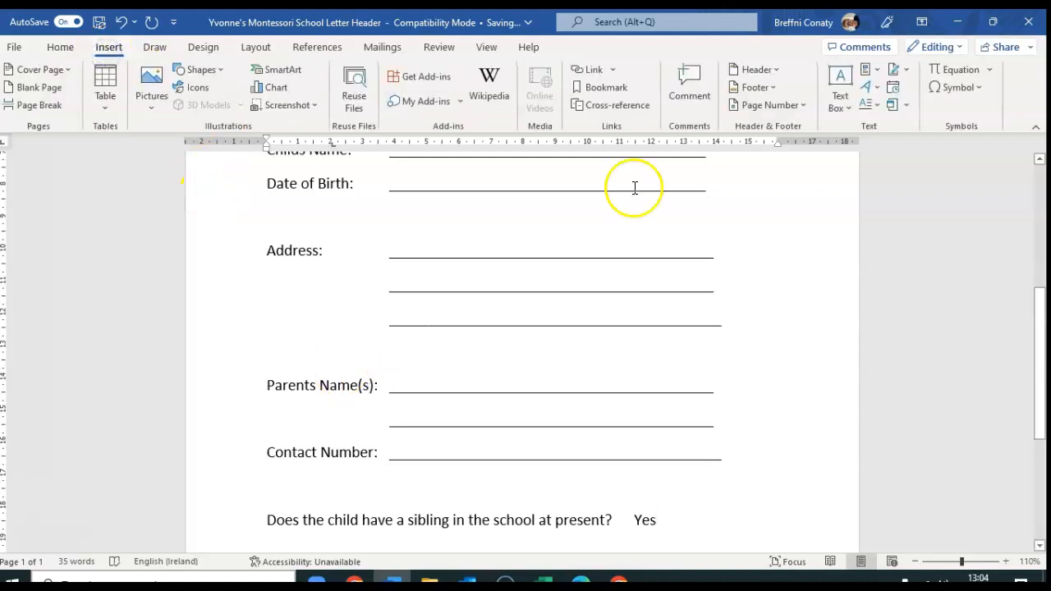
{"action": "left_click", "coordinate": [975, 87]}
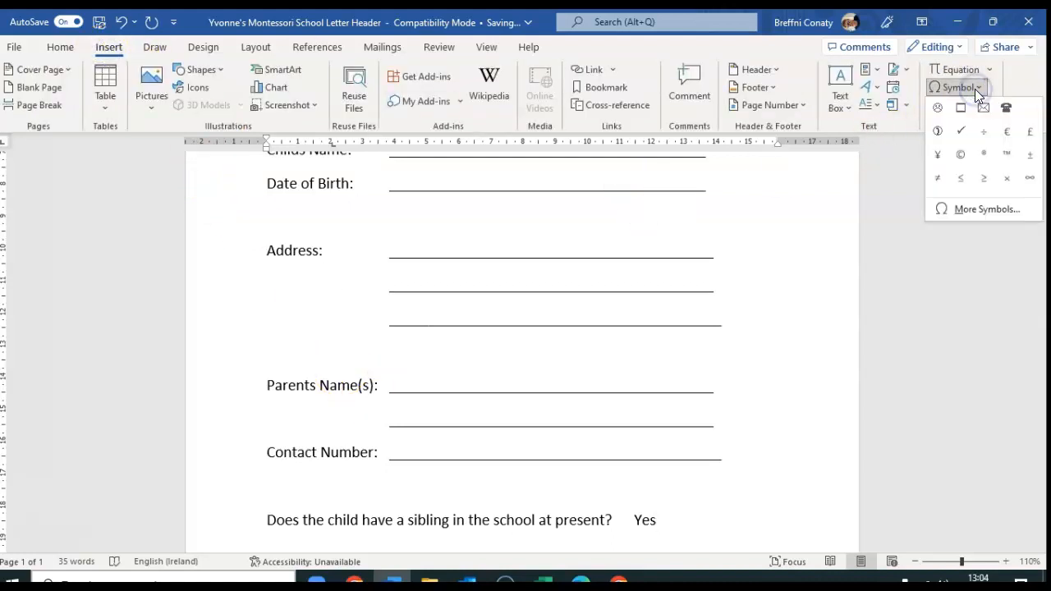
{"action": "left_click", "coordinate": [978, 207]}
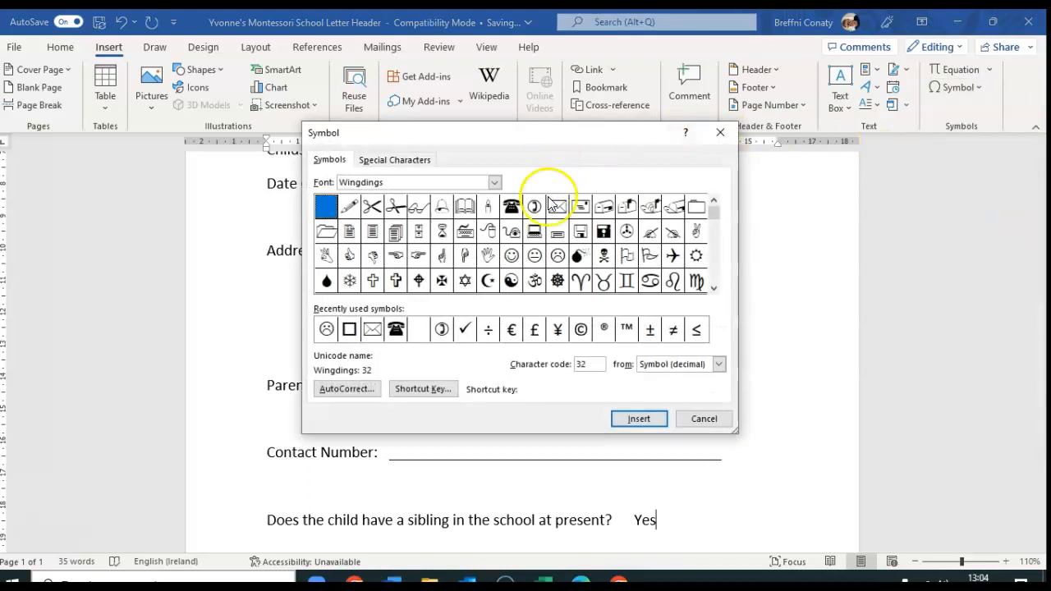
{"action": "left_click", "coordinate": [394, 181]}
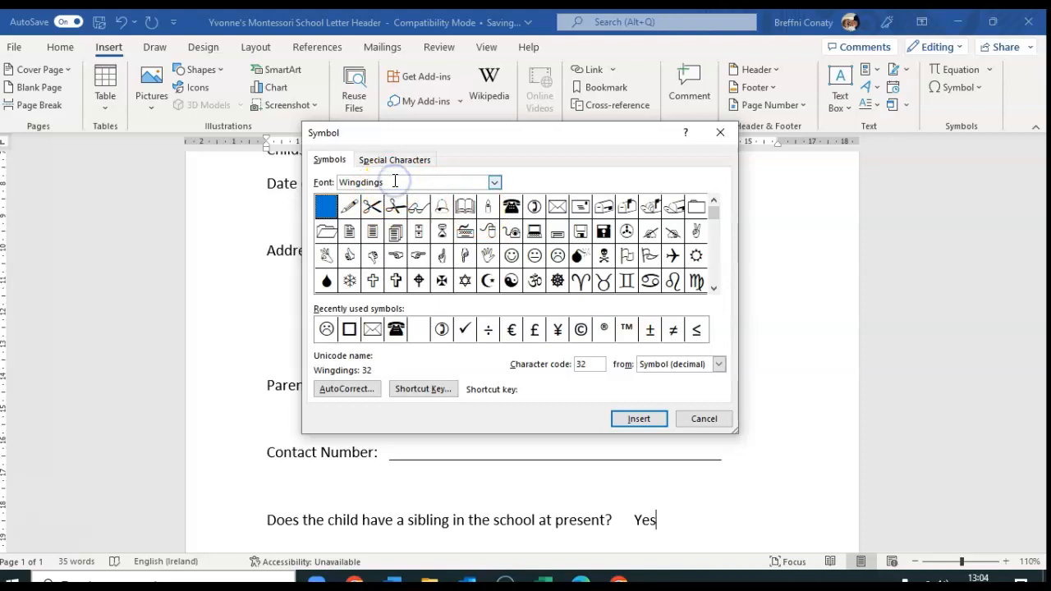
{"action": "key", "text": "BackSpace"}
{"action": "key", "text": "BackSpace"}
{"action": "key", "text": "BackSpace"}
{"action": "key", "text": "BackSpace"}
{"action": "key", "text": "BackSpace"}
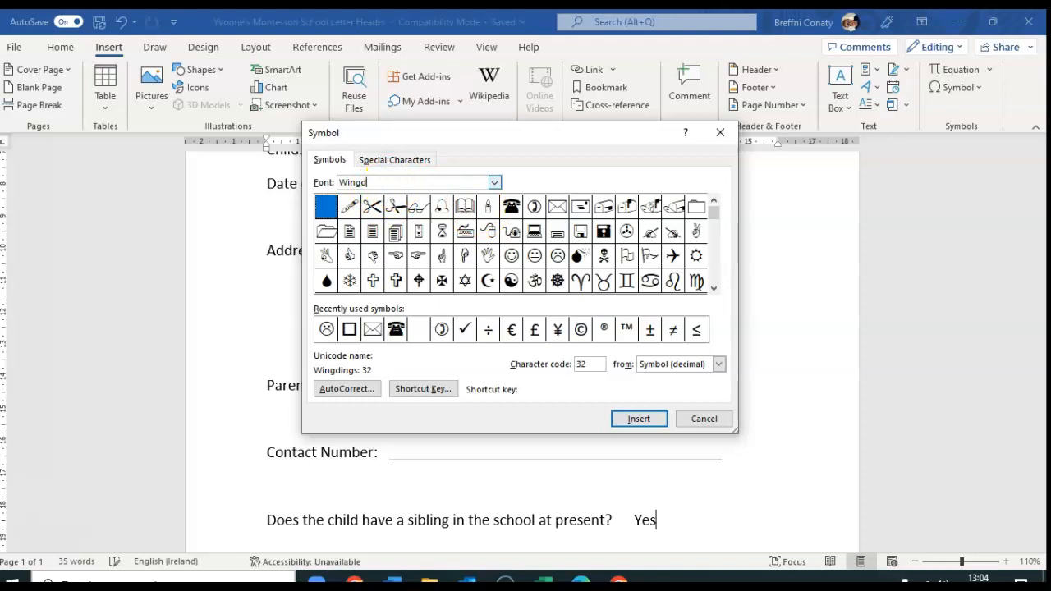
{"action": "key", "text": "Return"}
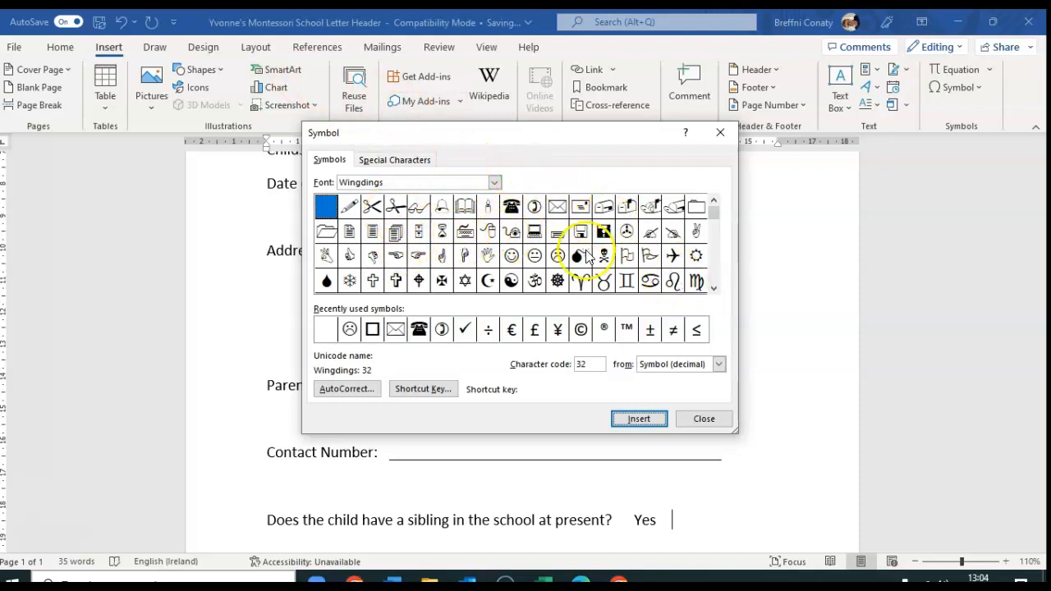
- Insert the hollow square symbol (Wingdings 111) after "Yes" as a tick box and close the symbol dialog
{"action": "left_click", "coordinate": [711, 289]}
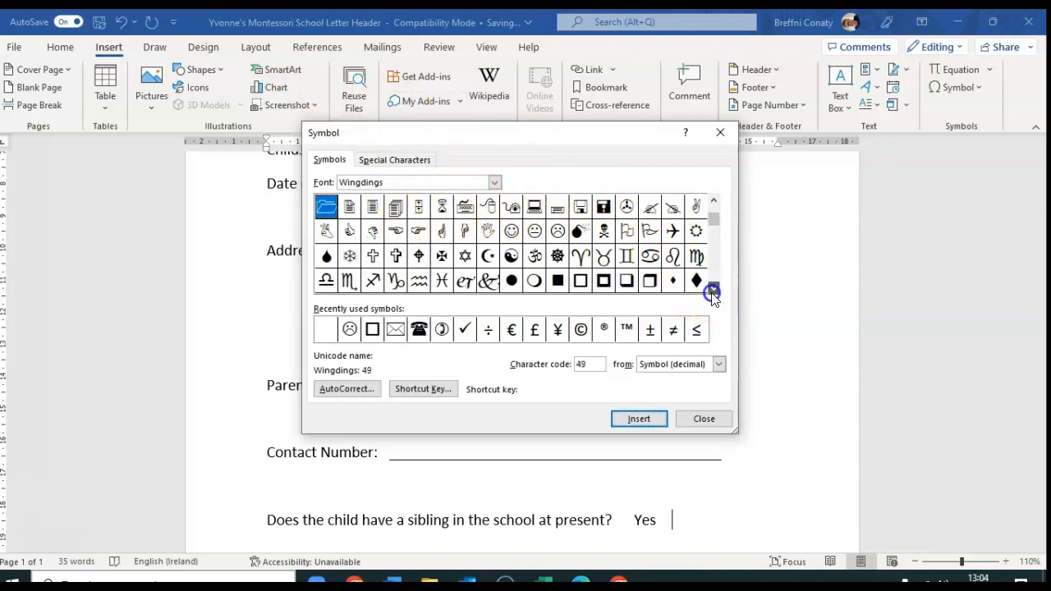
{"action": "left_click", "coordinate": [580, 281]}
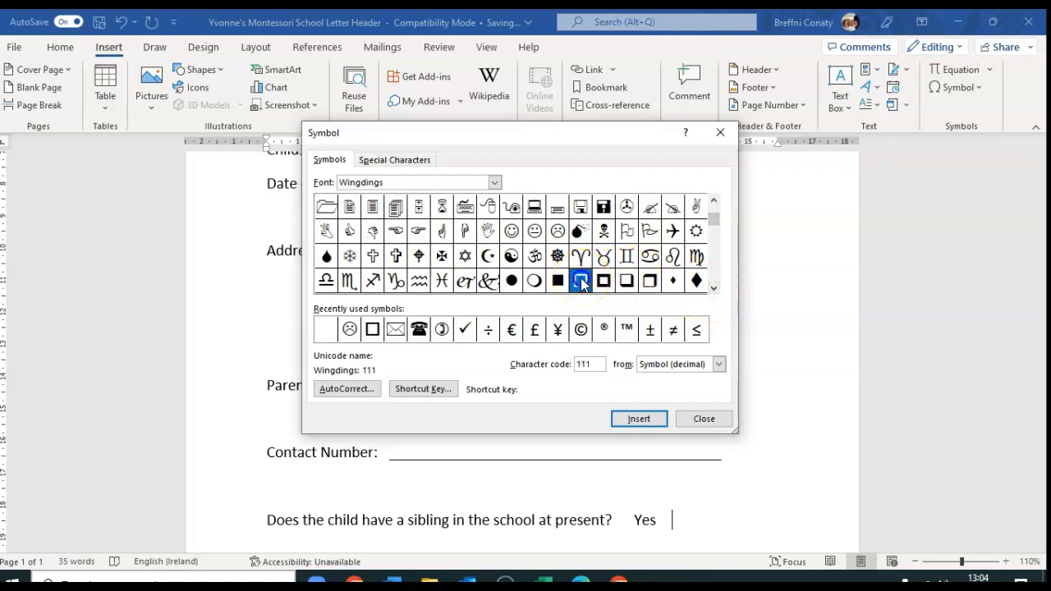
{"action": "left_click", "coordinate": [638, 419]}
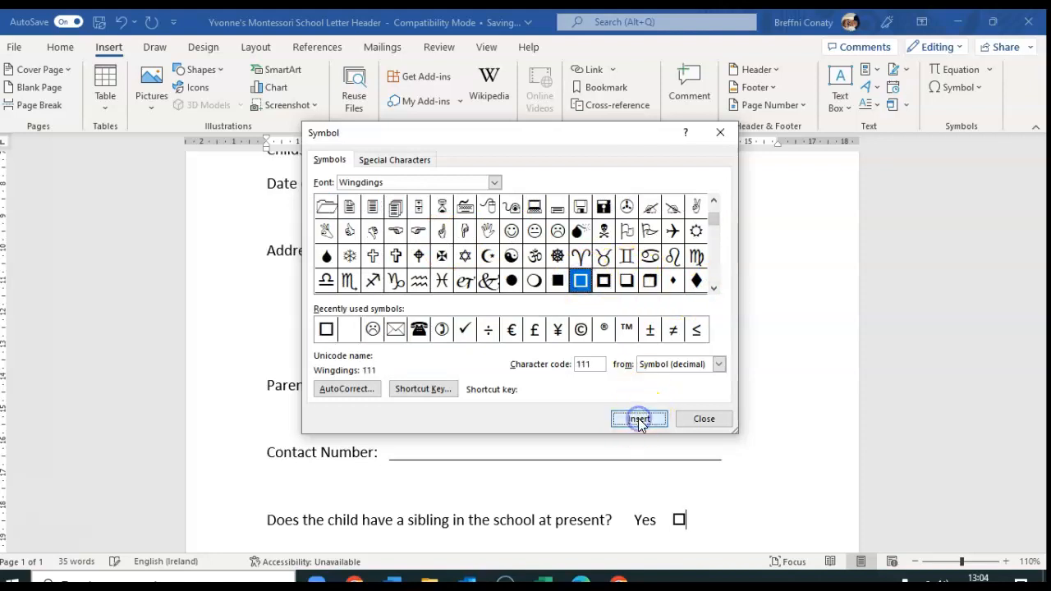
{"action": "left_click", "coordinate": [711, 520]}
{"action": "left_click", "coordinate": [708, 421]}
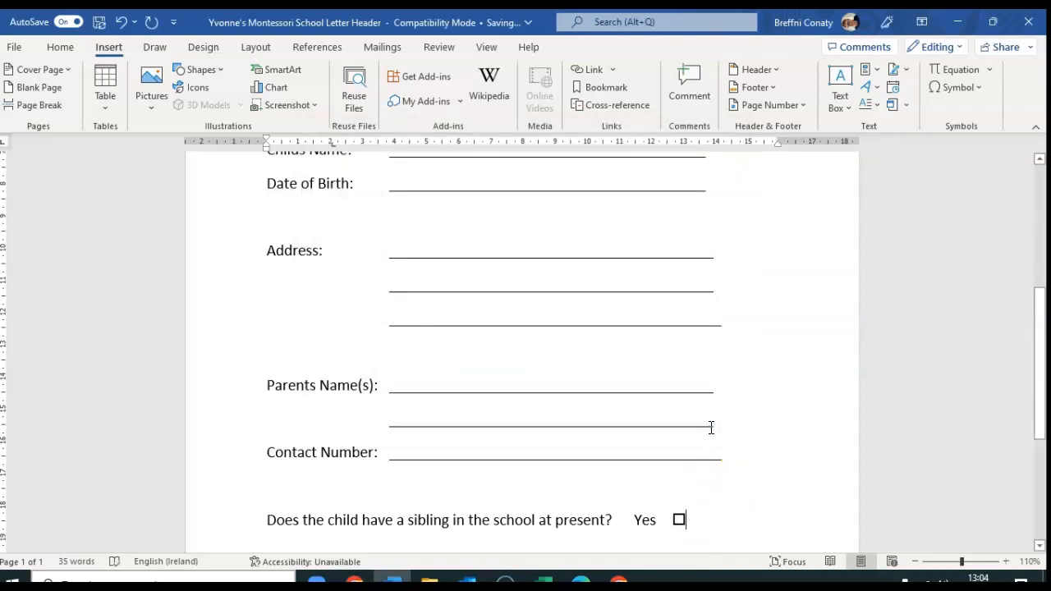
- Add a tab-separated "No" answer after the "Yes" box, followed by a tab and the same hollow square symbol
{"action": "key", "text": "Tab"}
{"action": "type", "text": "N"}
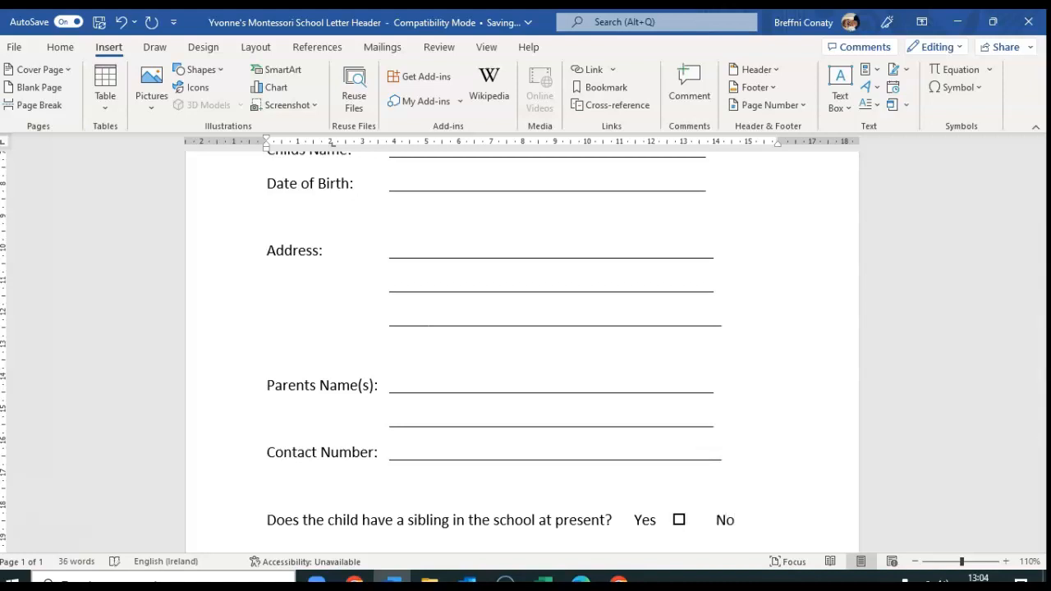
{"action": "left_click", "coordinate": [967, 89]}
{"action": "left_click", "coordinate": [946, 104]}
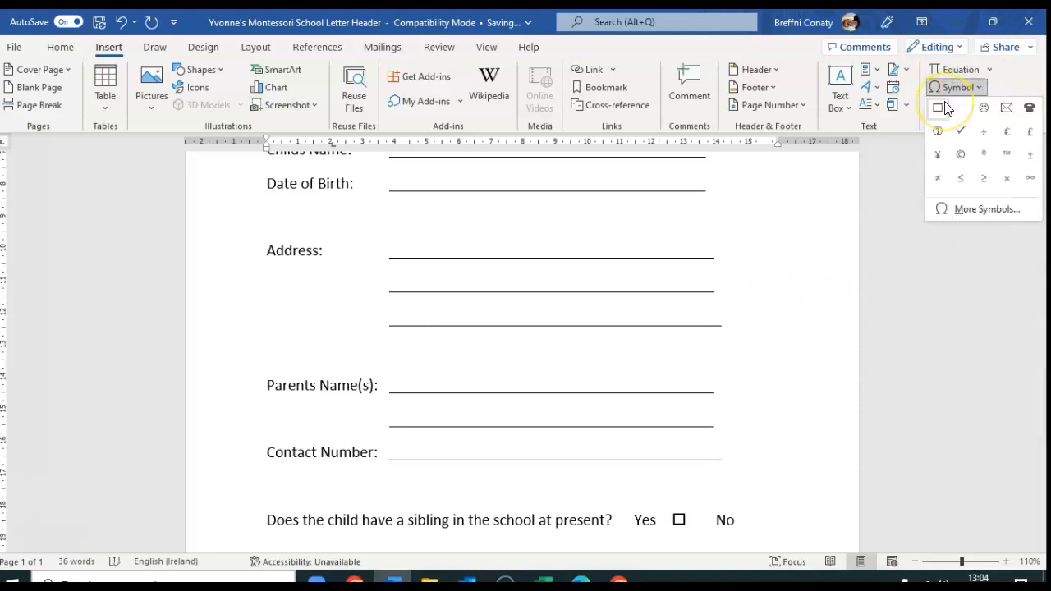
{"action": "left_click", "coordinate": [739, 520]}
{"action": "key", "text": "Tab"}
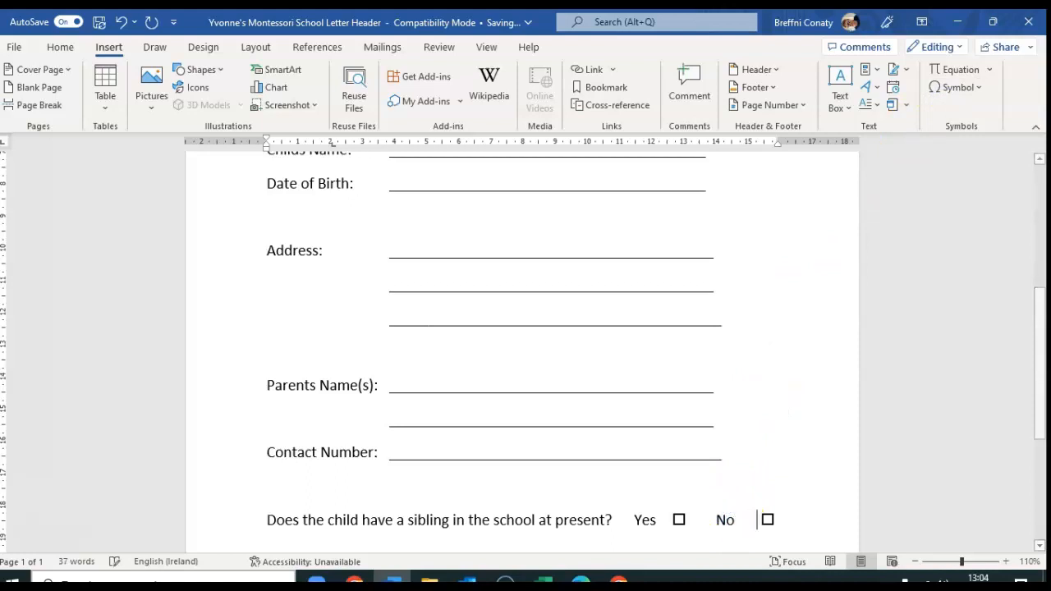
- Replace the gaps before both tick boxes with single spaces, keeping "No" tabbed away from the "Yes" box
{"action": "left_click", "coordinate": [668, 521]}
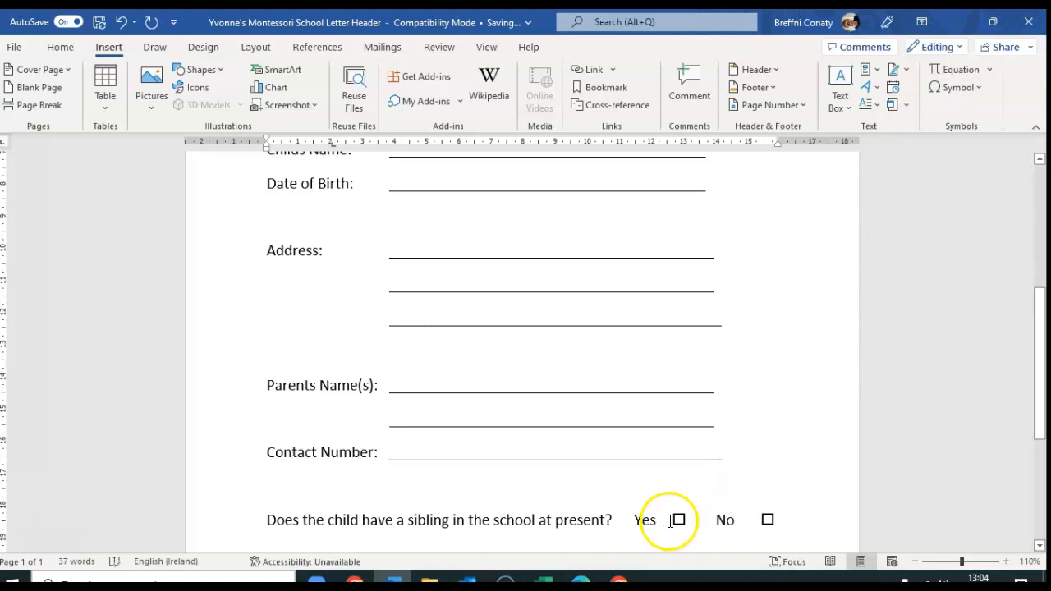
{"action": "key", "text": "BackSpace"}
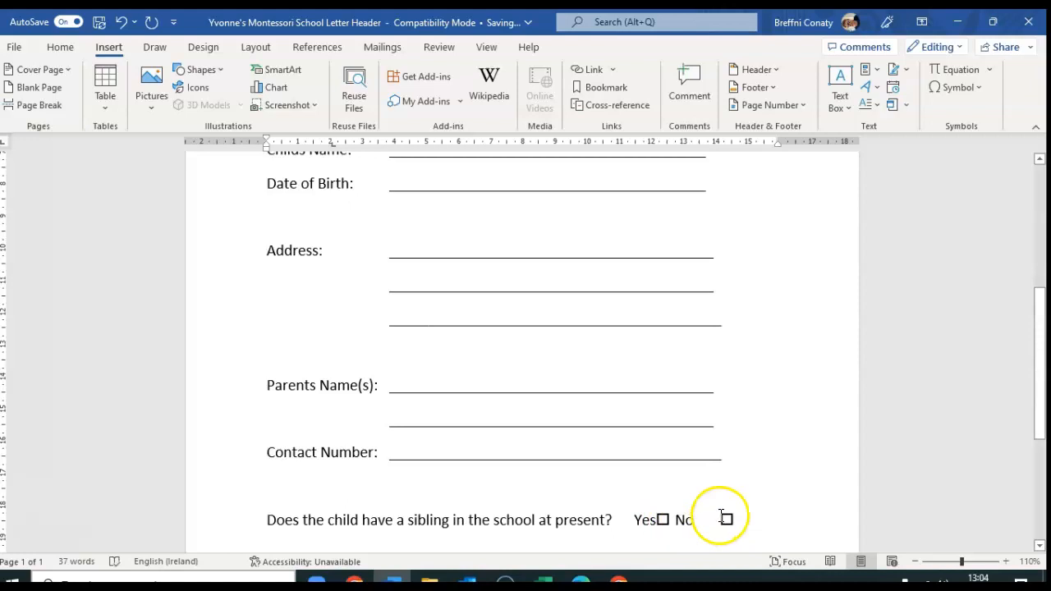
{"action": "left_click", "coordinate": [676, 522]}
{"action": "key", "text": "Tab"}
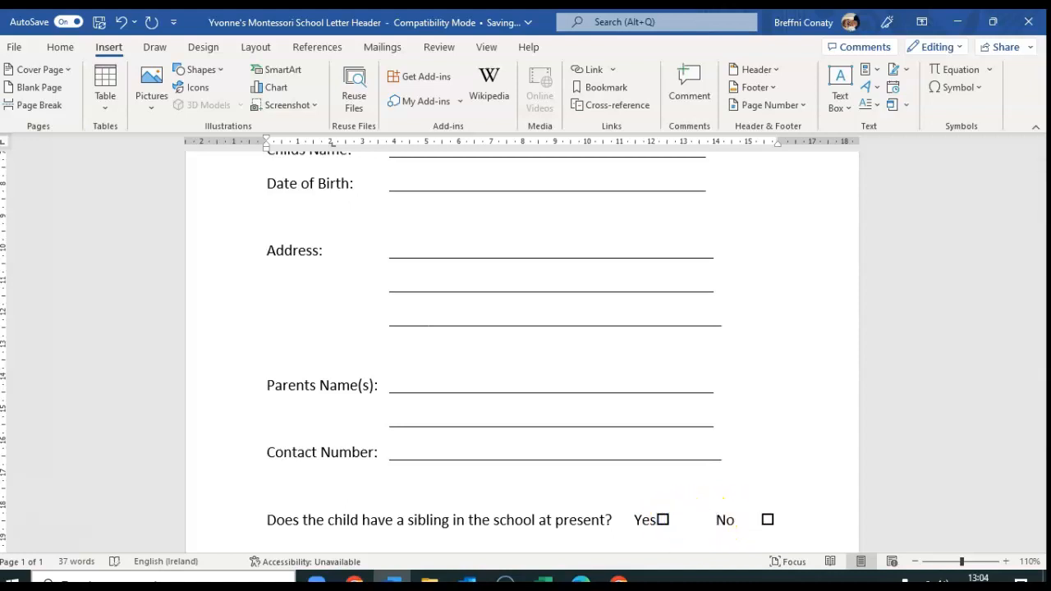
{"action": "key", "text": "BackSpace"}
{"action": "key", "text": "BackSpace"}
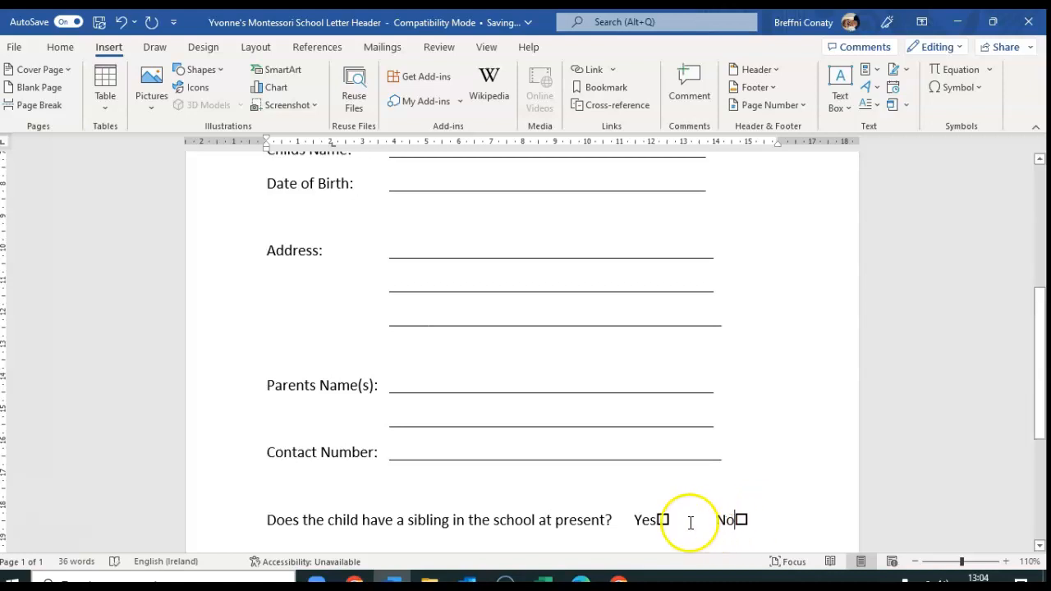
{"action": "left_click", "coordinate": [659, 520]}
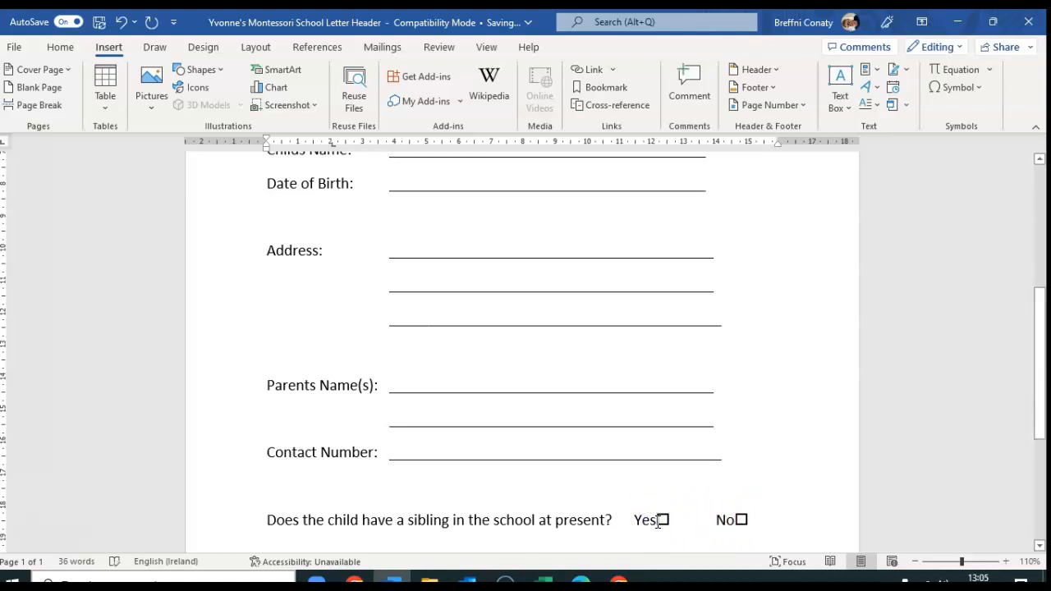
{"action": "left_click", "coordinate": [737, 519]}
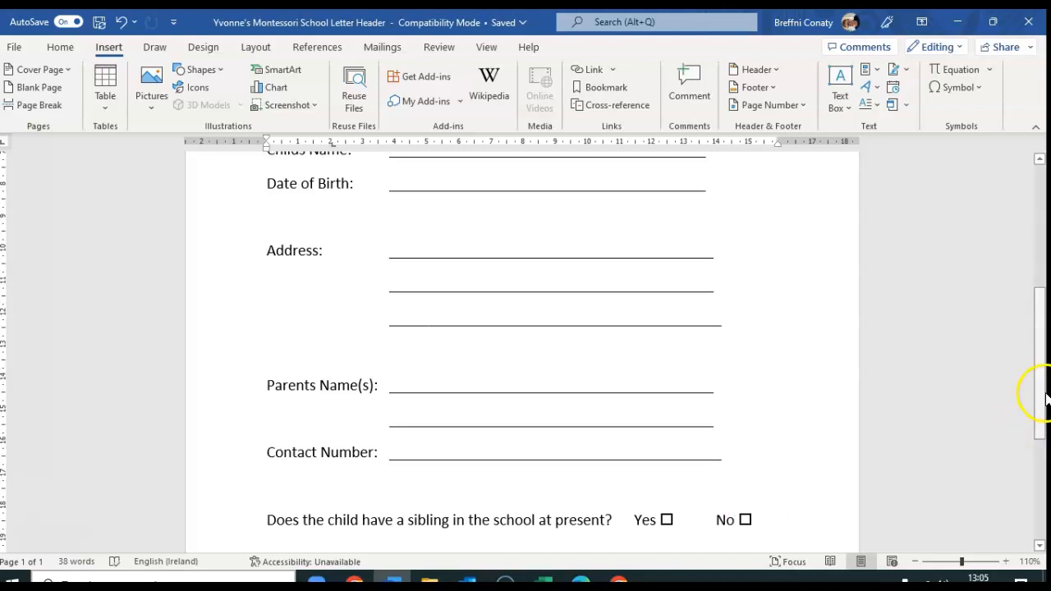
- Try adding an extra empty line above the sibling question
{"action": "left_click_drag", "start_coordinate": [1044, 387], "coordinate": [1043, 414]}
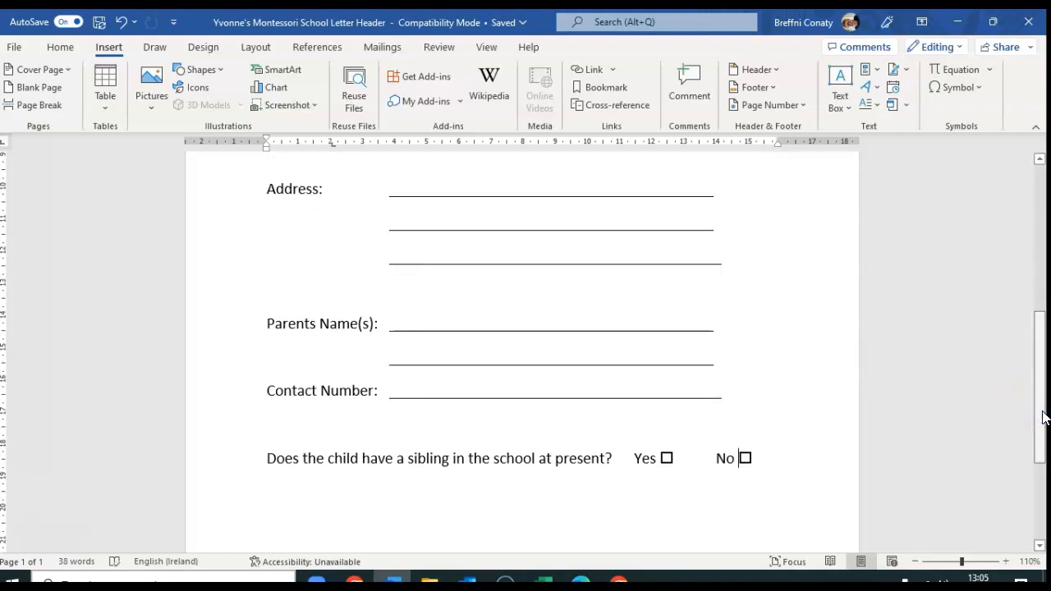
{"action": "left_click", "coordinate": [270, 458]}
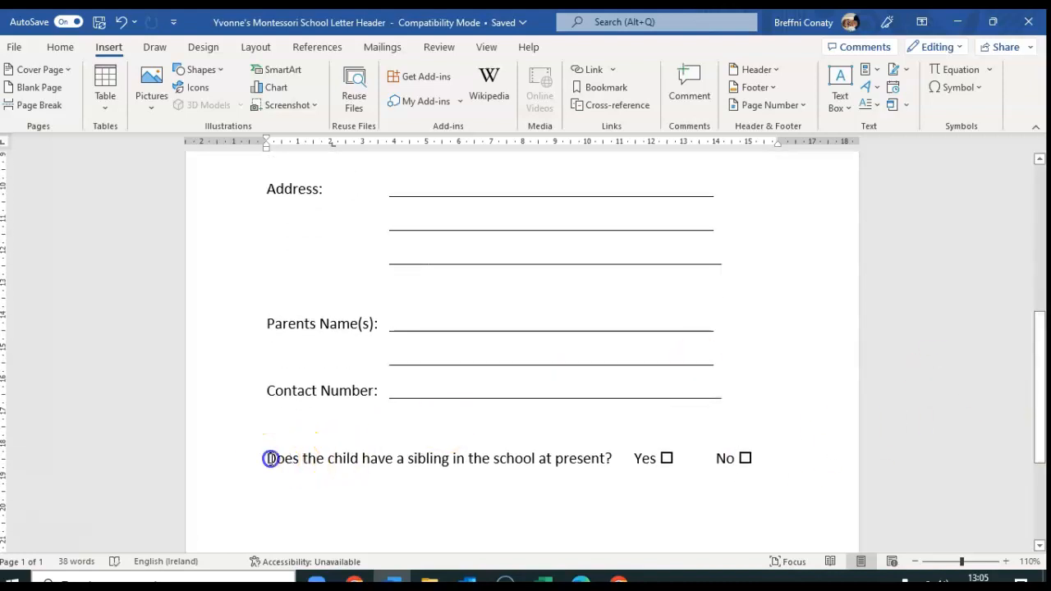
{"action": "key", "text": "Return"}
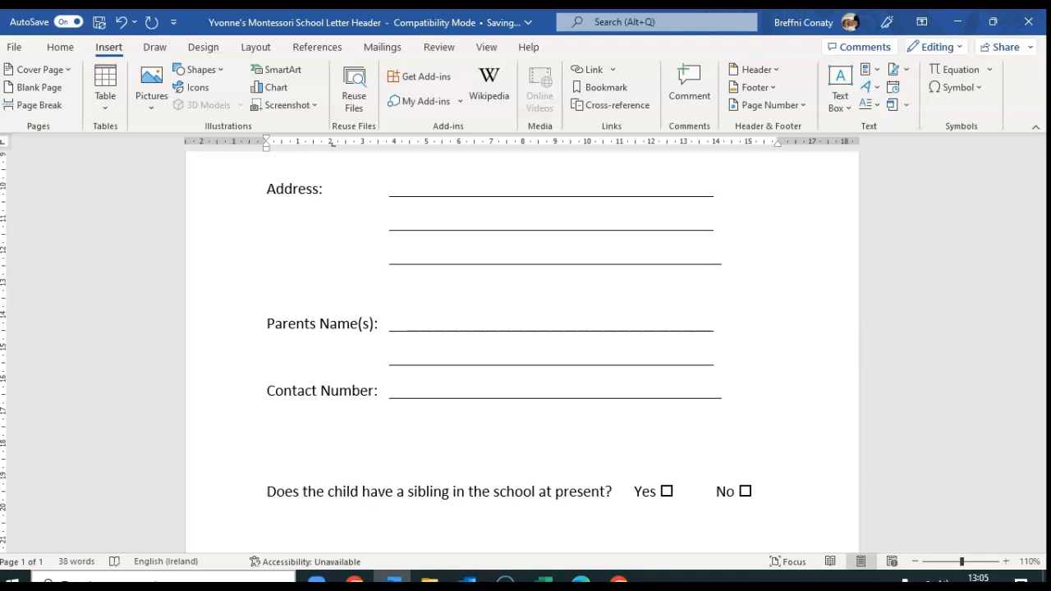
{"action": "key", "text": "BackSpace"}
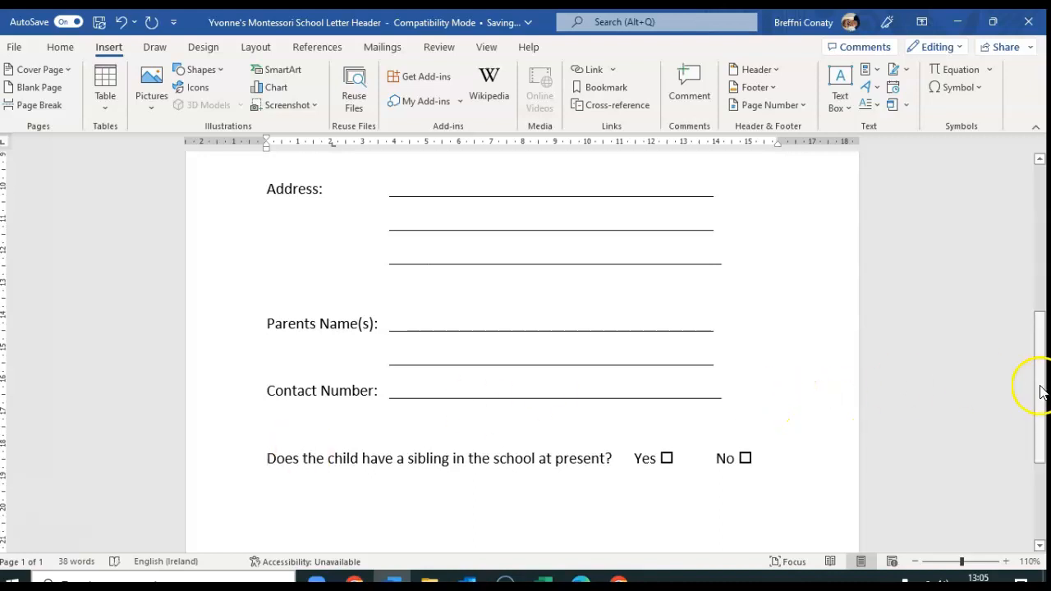
- Apply a Box page border with a solid ½ pt line to the whole document
{"action": "left_click_drag", "start_coordinate": [1037, 387], "coordinate": [1040, 429]}
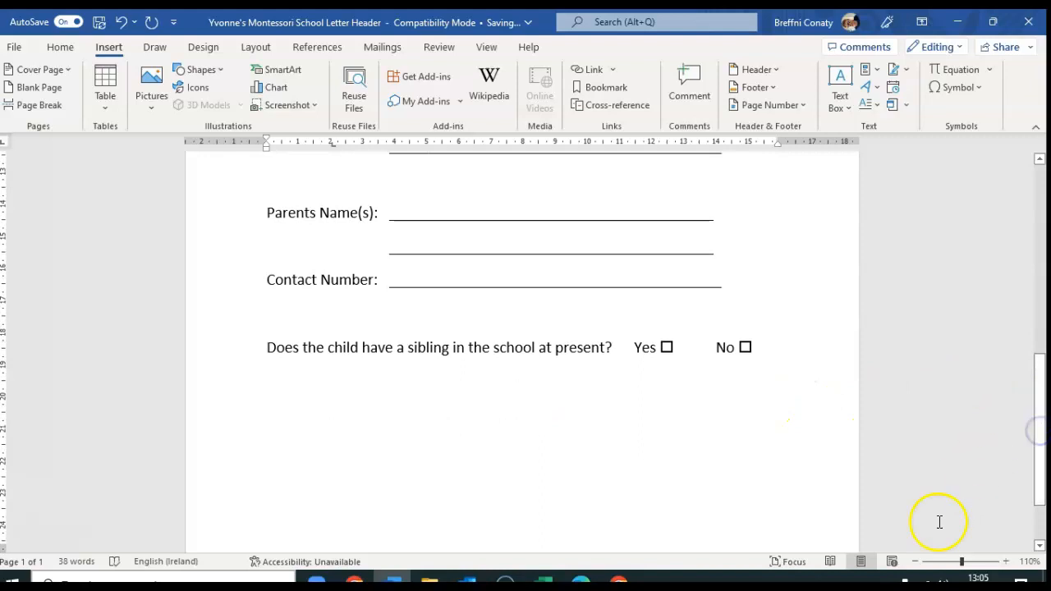
{"action": "left_click", "coordinate": [919, 563]}
{"action": "left_click", "coordinate": [919, 563]}
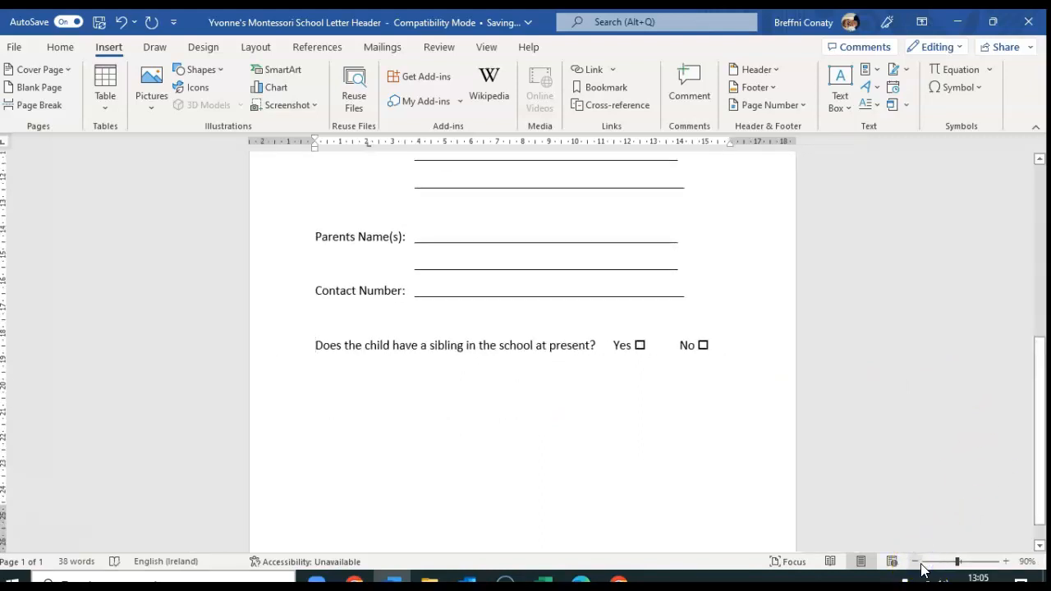
{"action": "left_click_drag", "start_coordinate": [1046, 457], "coordinate": [1033, 271]}
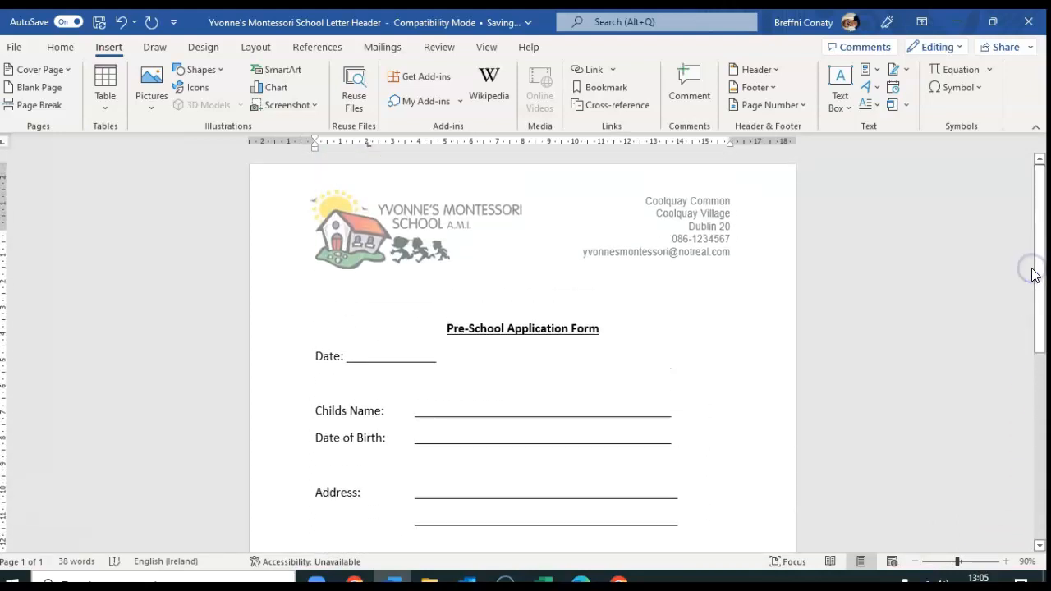
{"action": "left_click", "coordinate": [203, 47]}
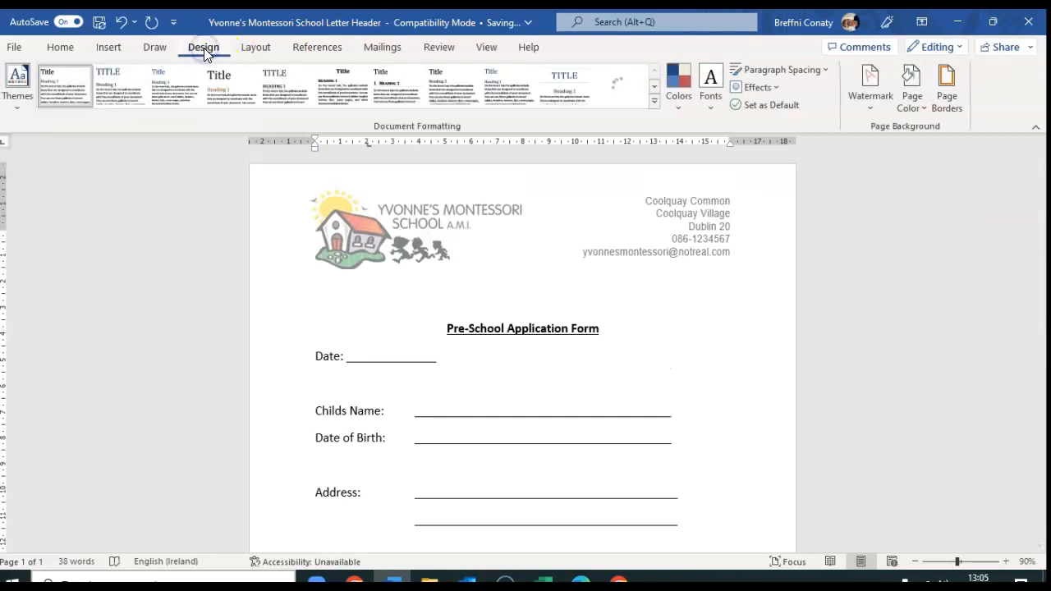
{"action": "left_click", "coordinate": [949, 102]}
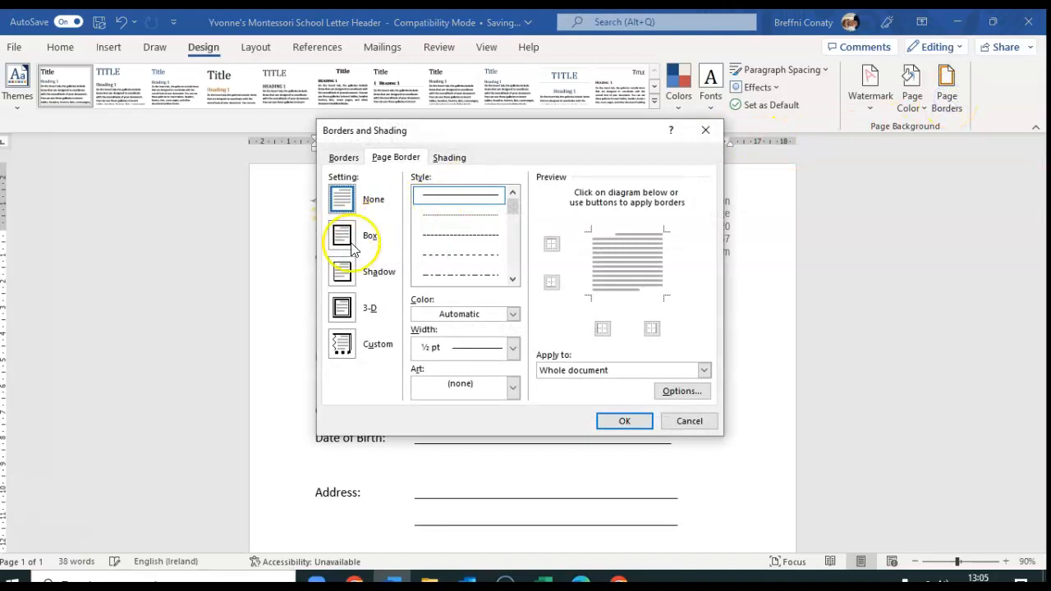
{"action": "left_click", "coordinate": [344, 238]}
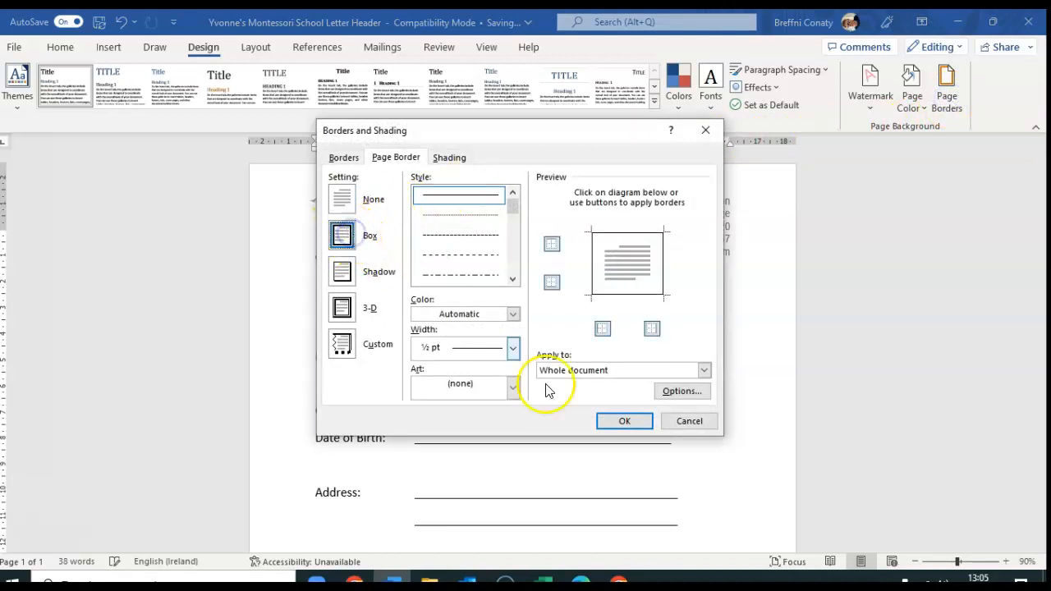
{"action": "left_click", "coordinate": [617, 421]}
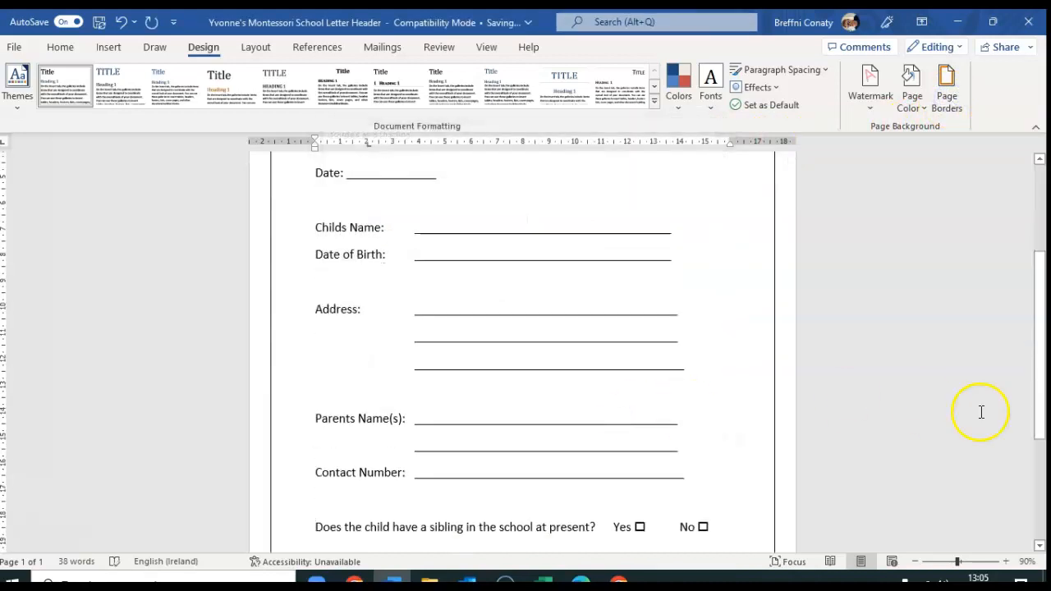
- Save the school logo from the page header as a JPEG picture named "yv logo" in the Pictures folder, then leave the header
{"action": "left_click_drag", "start_coordinate": [1040, 399], "coordinate": [1033, 311]}
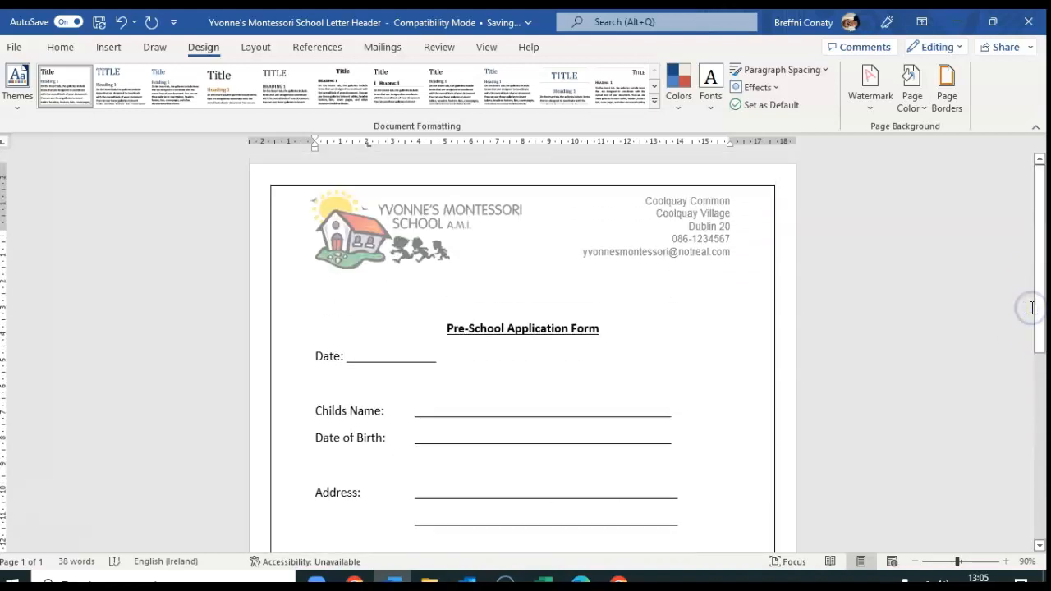
{"action": "mouse_move", "coordinate": [1046, 312]}
{"action": "left_mouse_down"}
{"action": "mouse_move", "coordinate": [1042, 380]}
{"action": "mouse_move", "coordinate": [1040, 277]}
{"action": "mouse_move", "coordinate": [1039, 314]}
{"action": "left_mouse_up"}
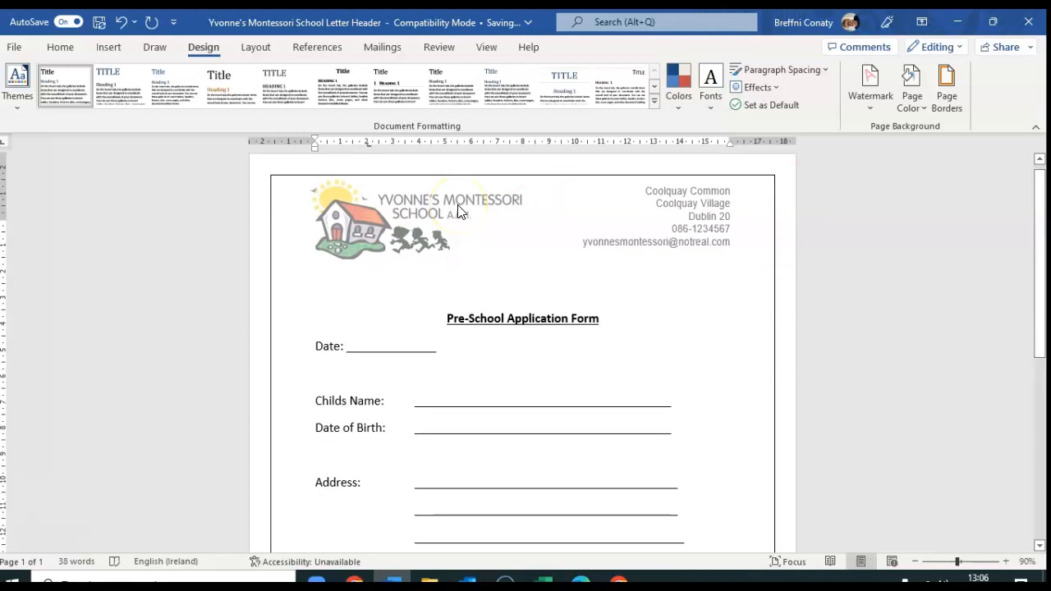
{"action": "double_click", "coordinate": [429, 188]}
{"action": "left_click", "coordinate": [394, 209]}
{"action": "right_click", "coordinate": [394, 207]}
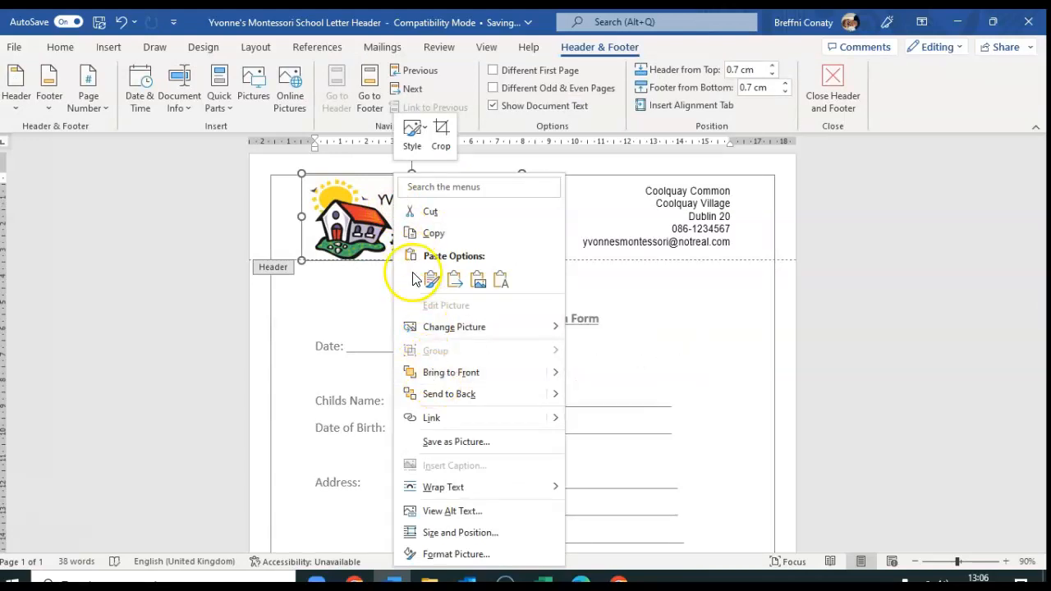
{"action": "left_click", "coordinate": [354, 213]}
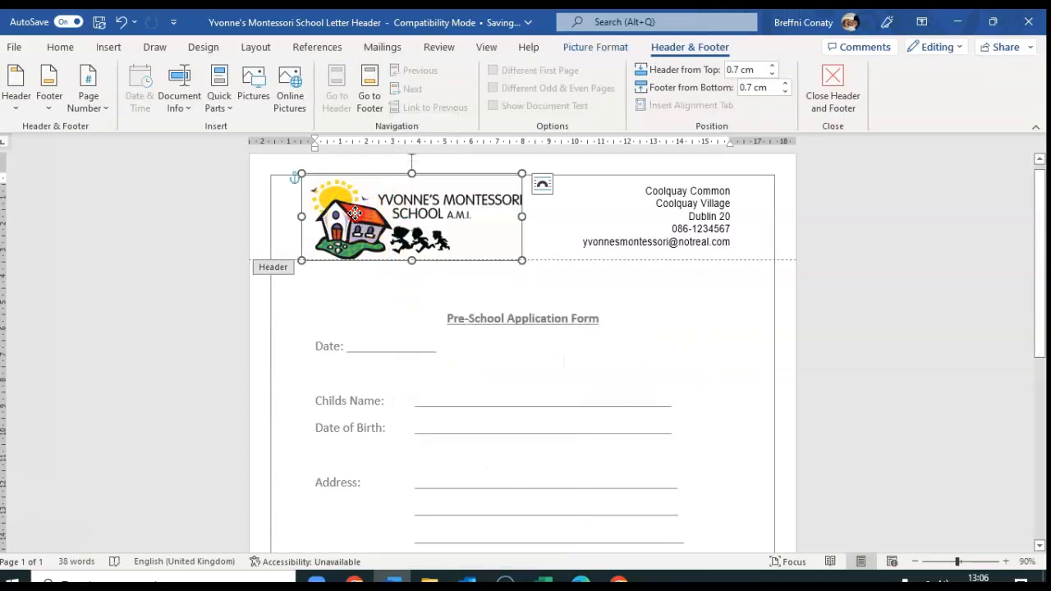
{"action": "right_click", "coordinate": [355, 213]}
{"action": "left_click", "coordinate": [436, 452]}
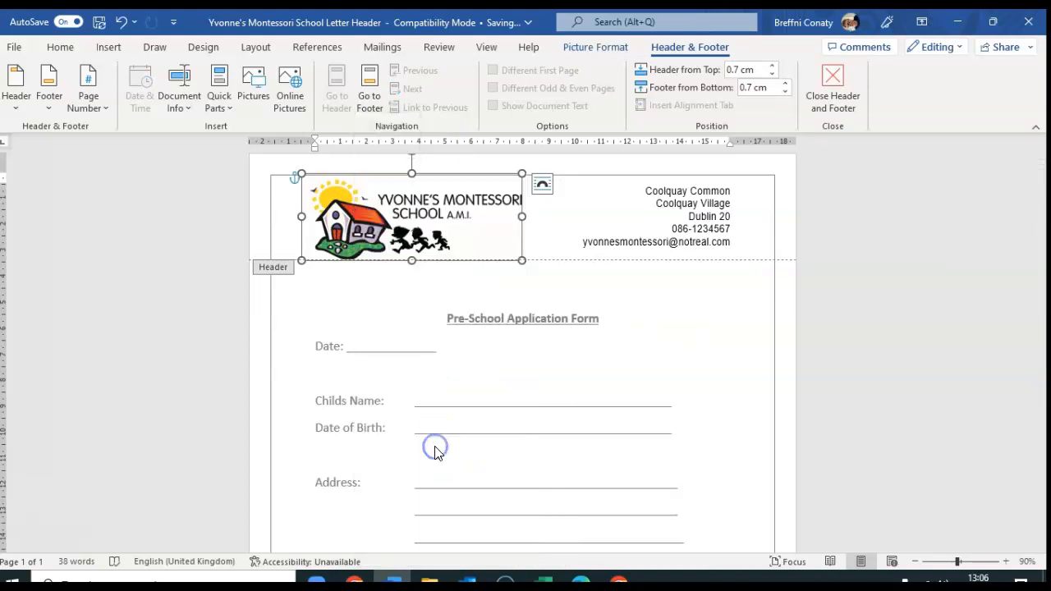
{"action": "type", "text": "y"}
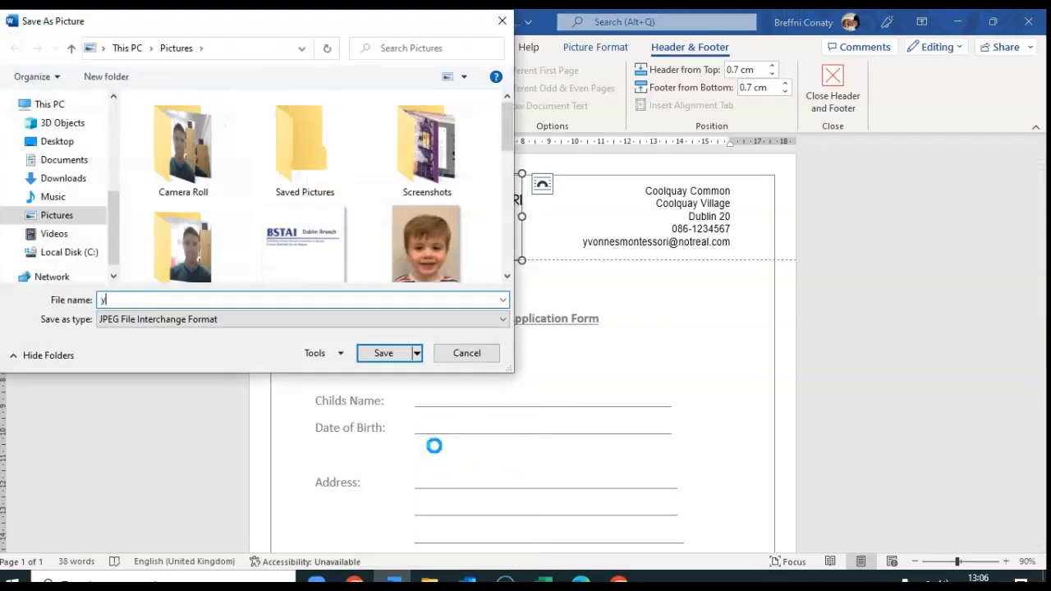
{"action": "type", "text": "v logo"}
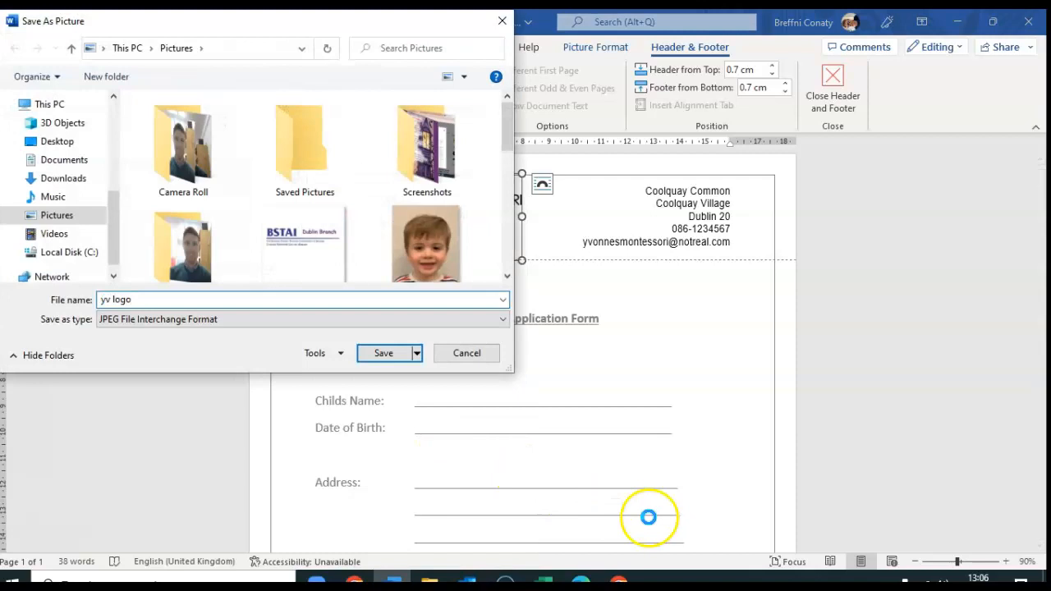
{"action": "left_click", "coordinate": [382, 353]}
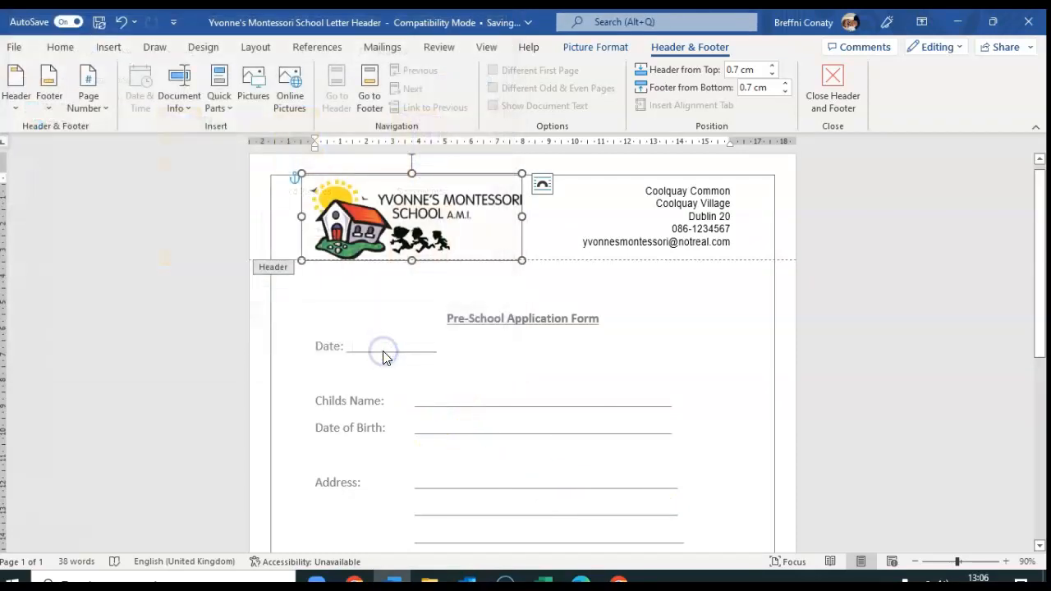
{"action": "left_click", "coordinate": [832, 84]}
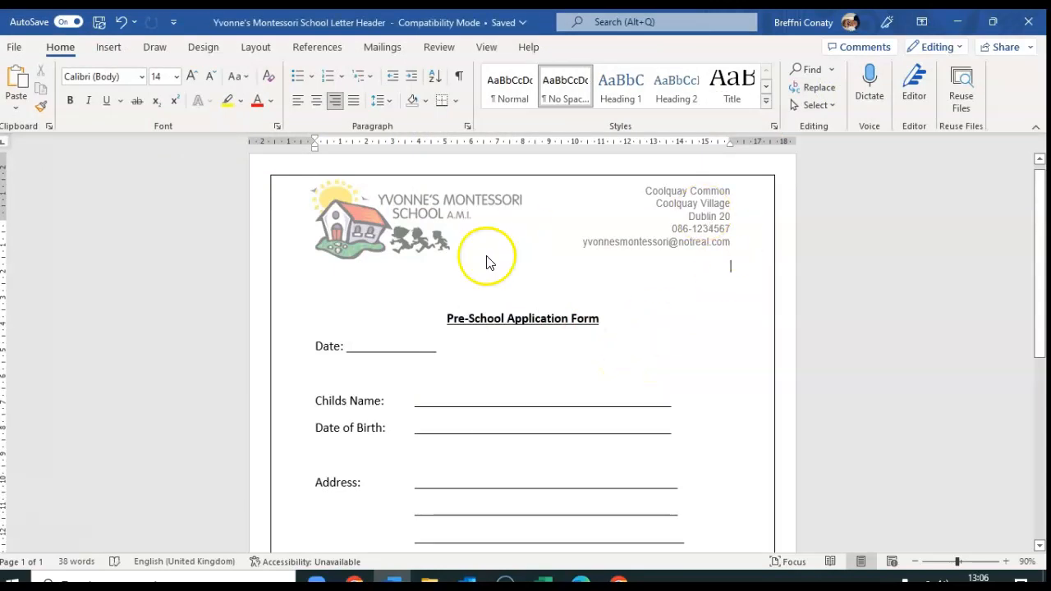
- Add a custom picture watermark to the form using the "yv logo" file, with Auto scale and Washout
{"action": "left_click", "coordinate": [205, 49]}
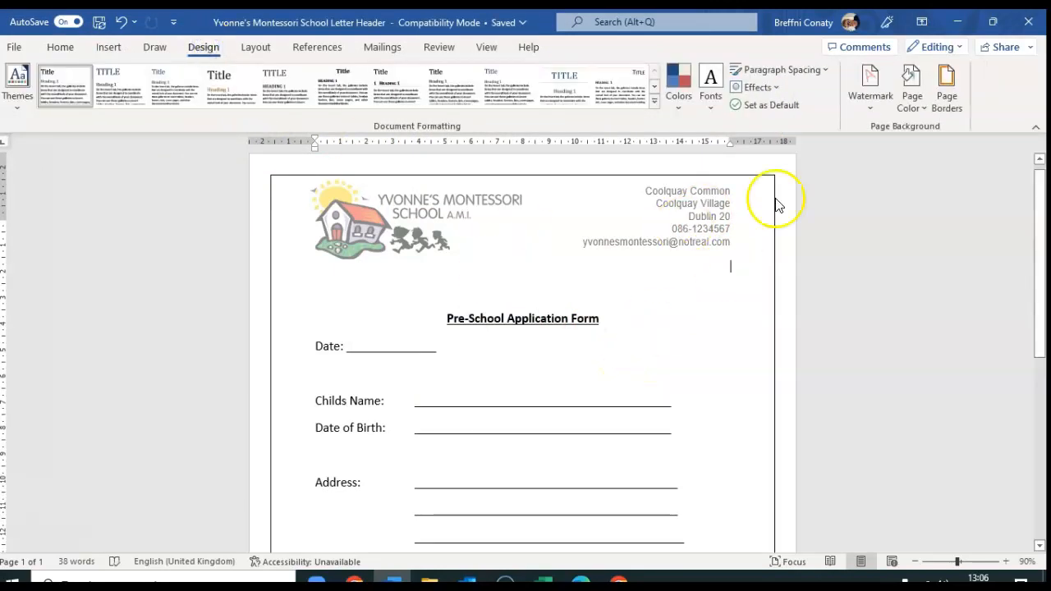
{"action": "left_click", "coordinate": [875, 90]}
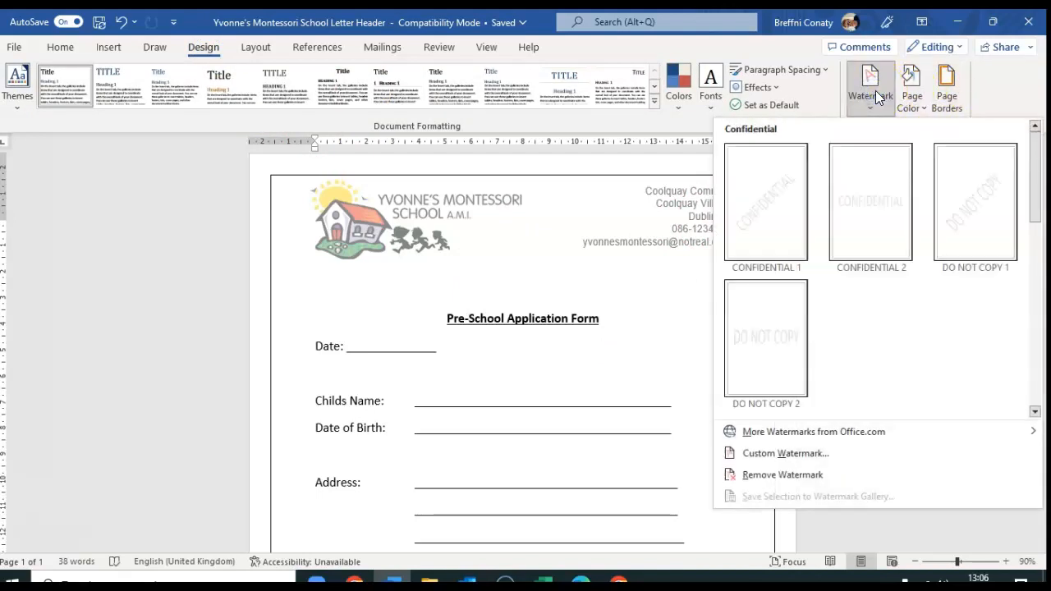
{"action": "left_click", "coordinate": [788, 454]}
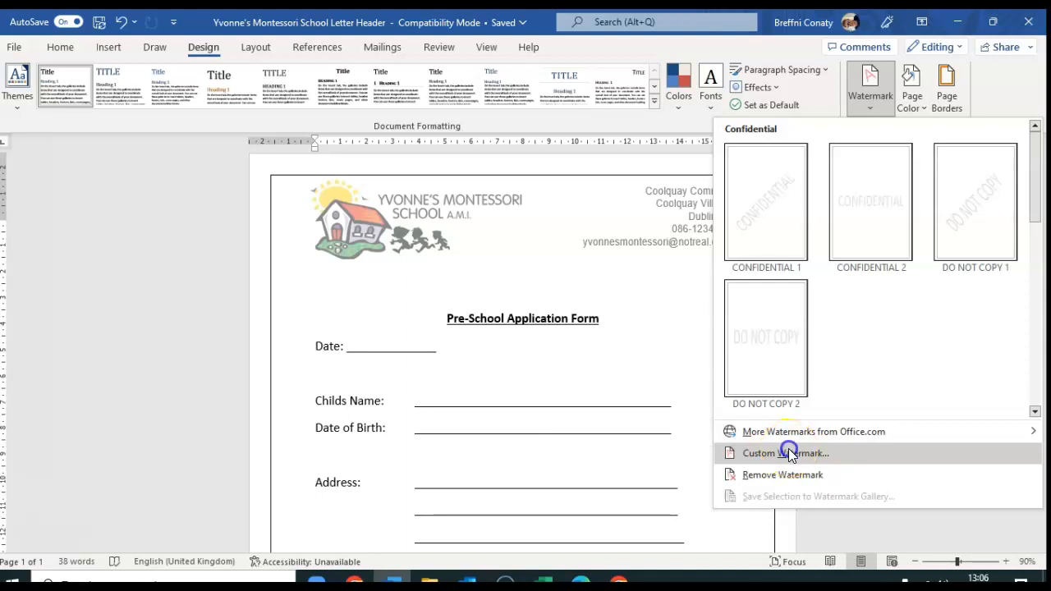
{"action": "left_click", "coordinate": [417, 206]}
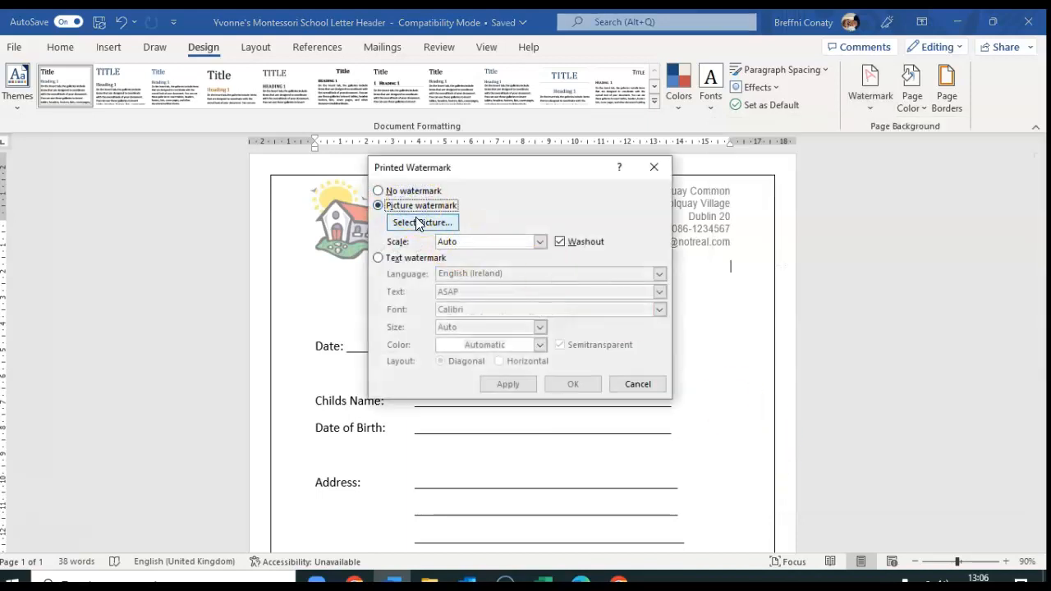
{"action": "left_click", "coordinate": [417, 222]}
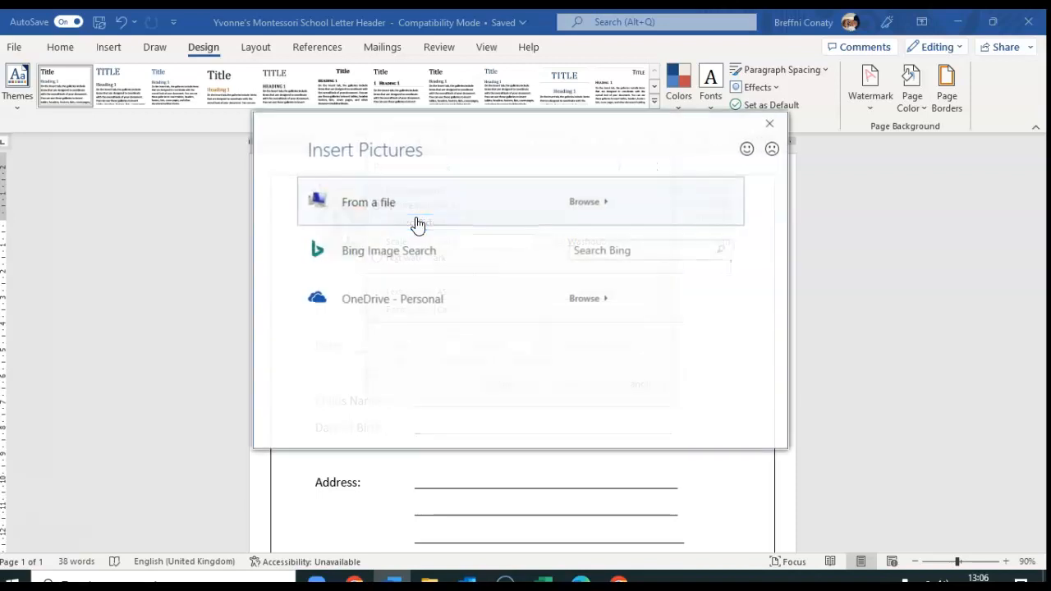
{"action": "left_click", "coordinate": [412, 219]}
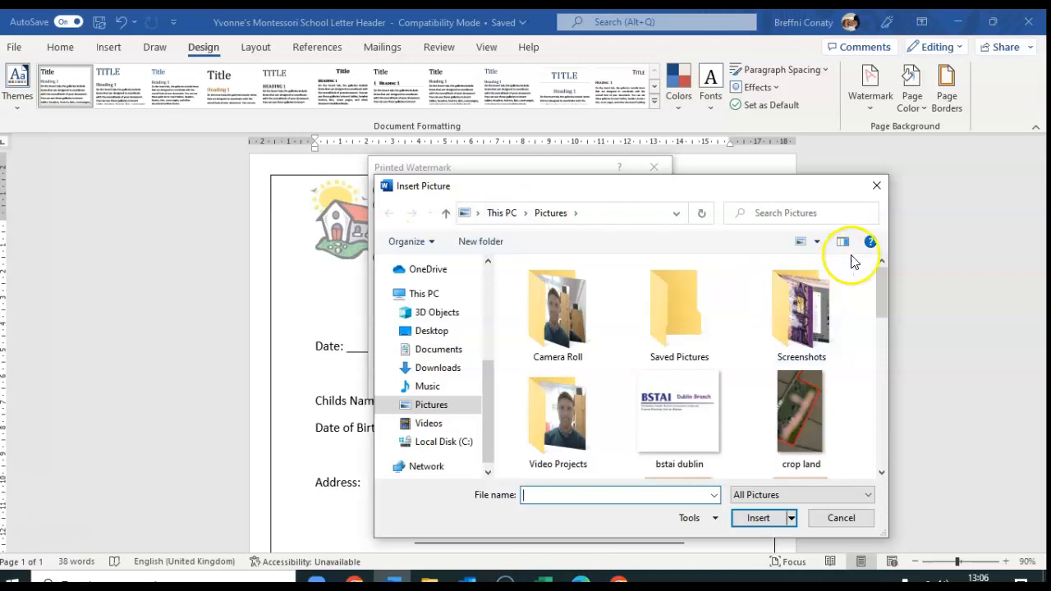
{"action": "left_click_drag", "start_coordinate": [882, 279], "coordinate": [875, 436]}
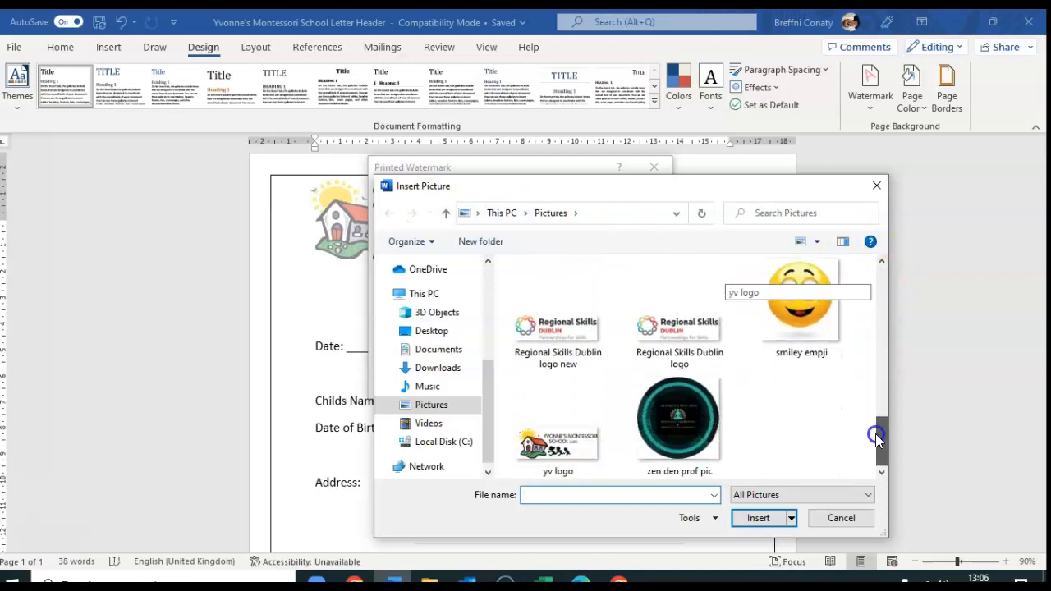
{"action": "left_click", "coordinate": [564, 453]}
{"action": "left_click", "coordinate": [769, 525]}
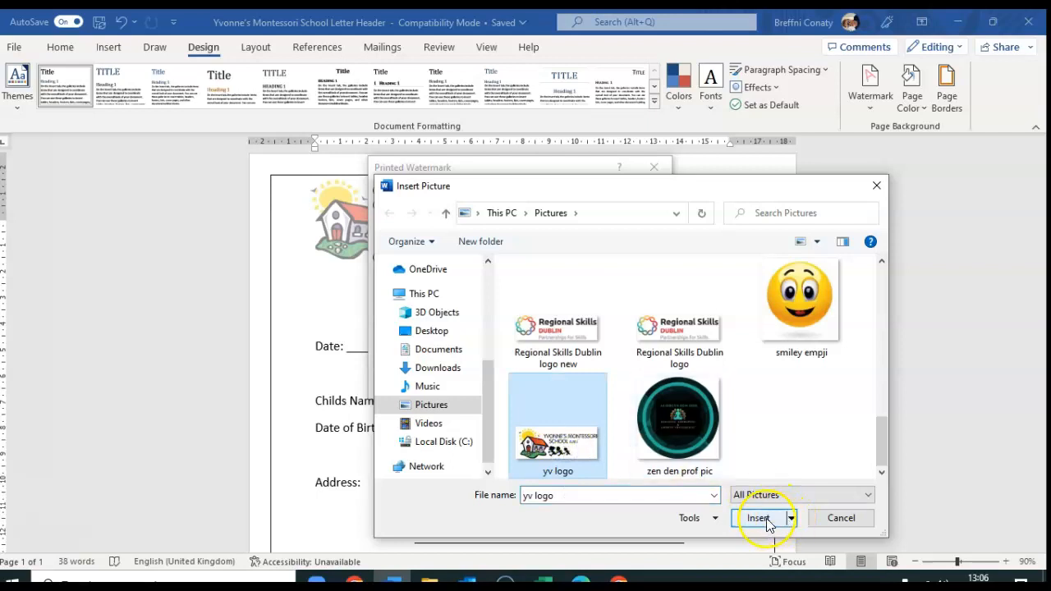
{"action": "left_click", "coordinate": [770, 524]}
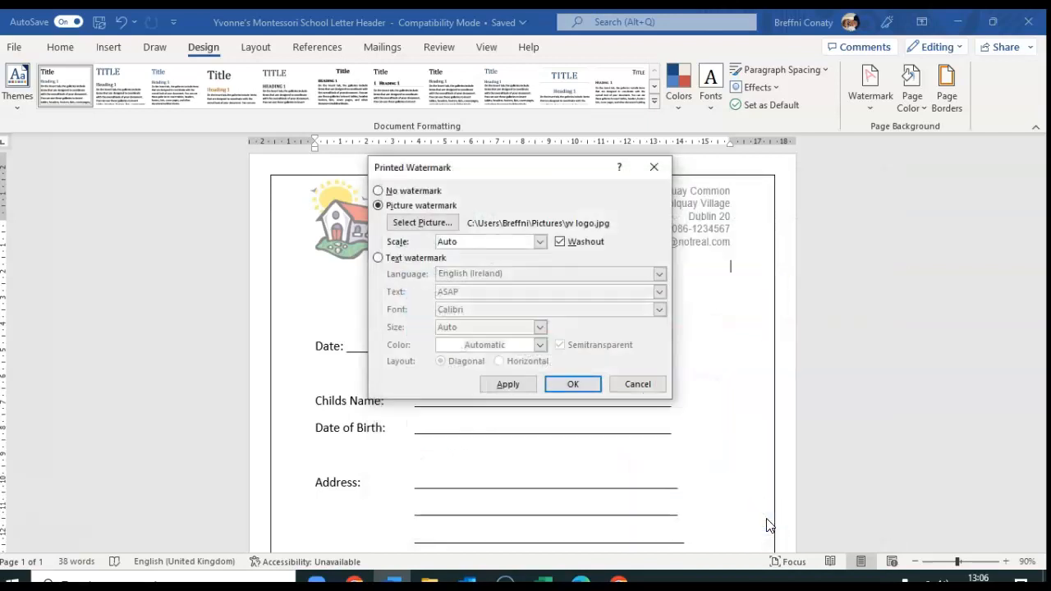
{"action": "left_click", "coordinate": [571, 385]}
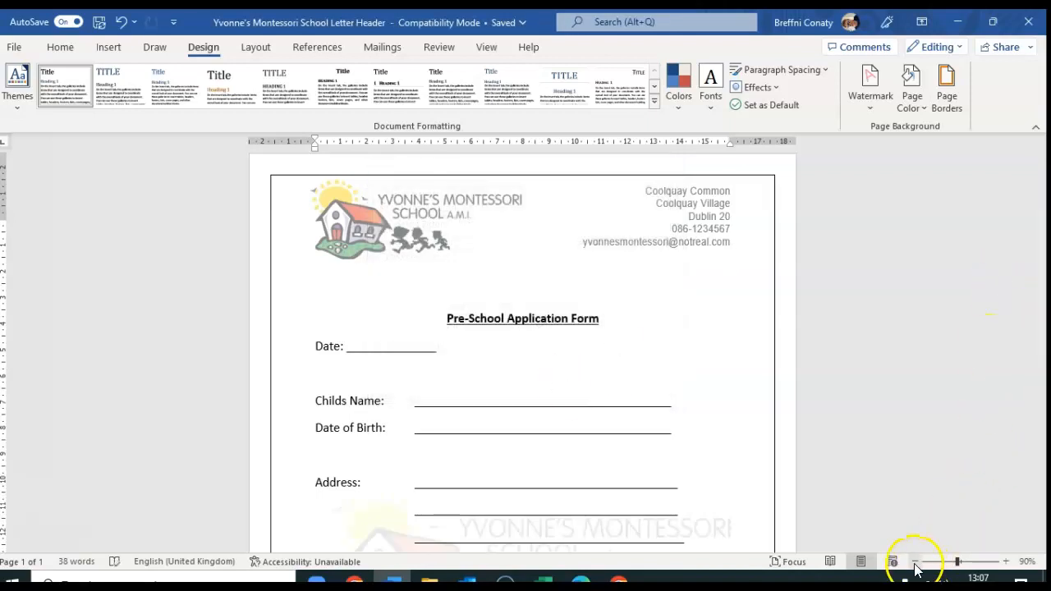
- Examine the whole page to check how the logo watermark and page border sit behind and around the form
{"action": "left_click", "coordinate": [916, 563]}
{"action": "left_click", "coordinate": [916, 563]}
{"action": "left_click", "coordinate": [915, 564]}
{"action": "left_click", "coordinate": [915, 563]}
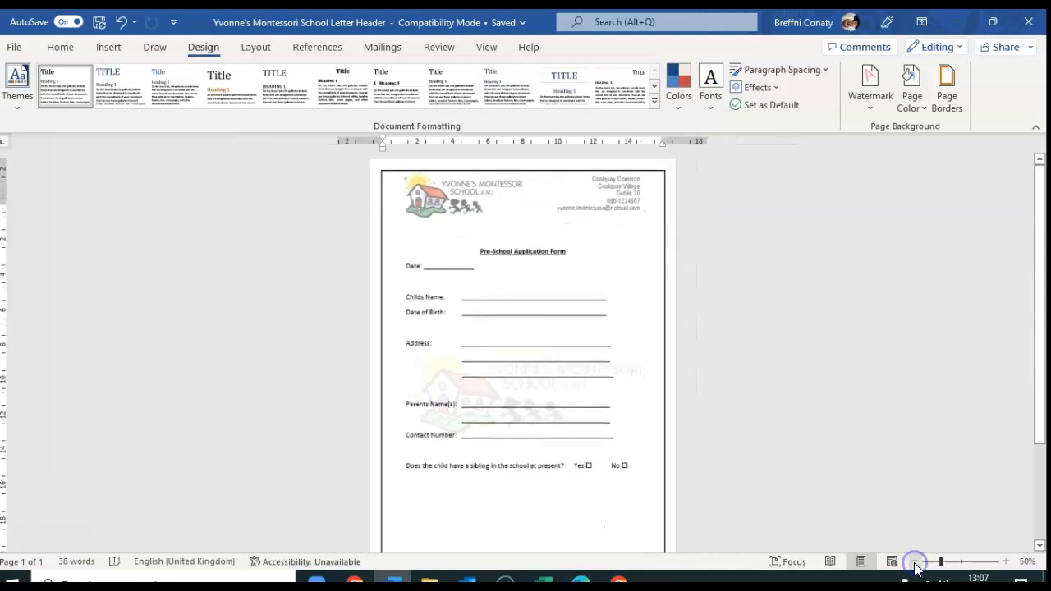
{"action": "left_click", "coordinate": [915, 564]}
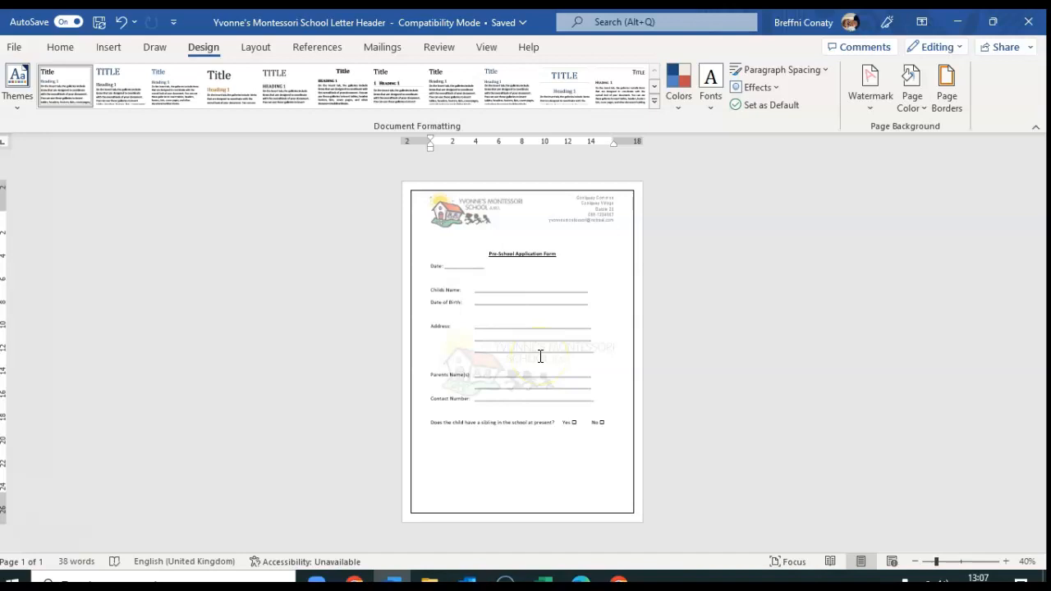
{"action": "left_click", "coordinate": [1006, 561]}
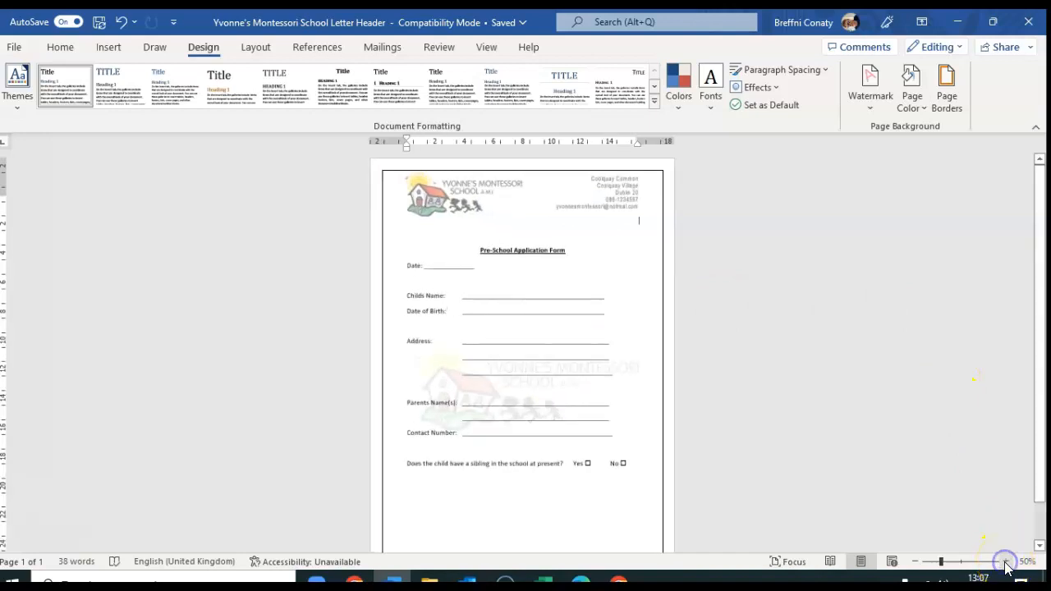
{"action": "left_click_drag", "start_coordinate": [1041, 399], "coordinate": [1044, 430]}
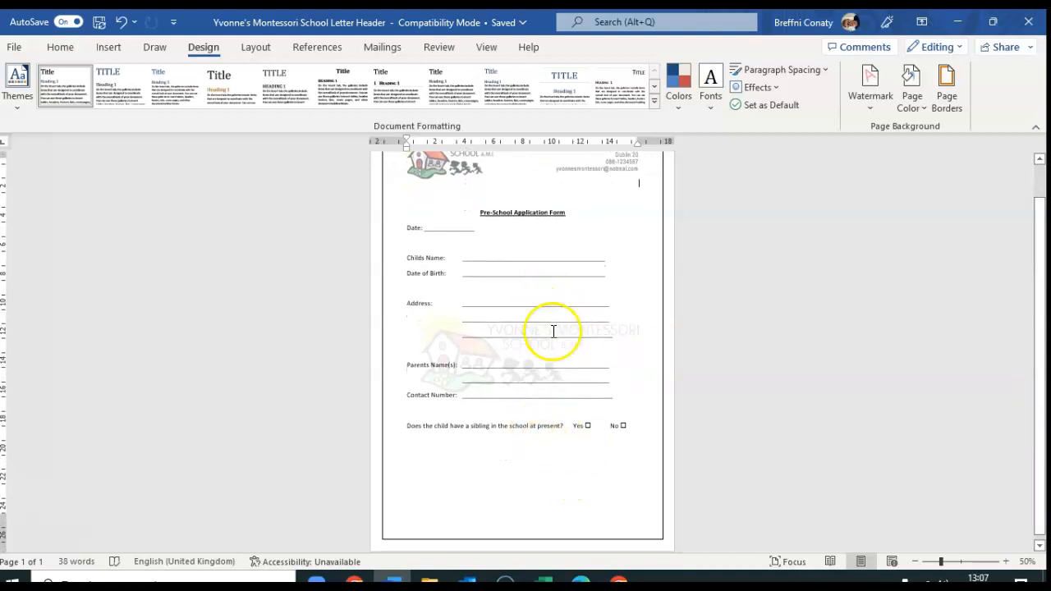
{"action": "mouse_move", "coordinate": [1040, 398]}
{"action": "left_mouse_down"}
{"action": "mouse_move", "coordinate": [1041, 382]}
{"action": "mouse_move", "coordinate": [1041, 395]}
{"action": "left_mouse_up"}
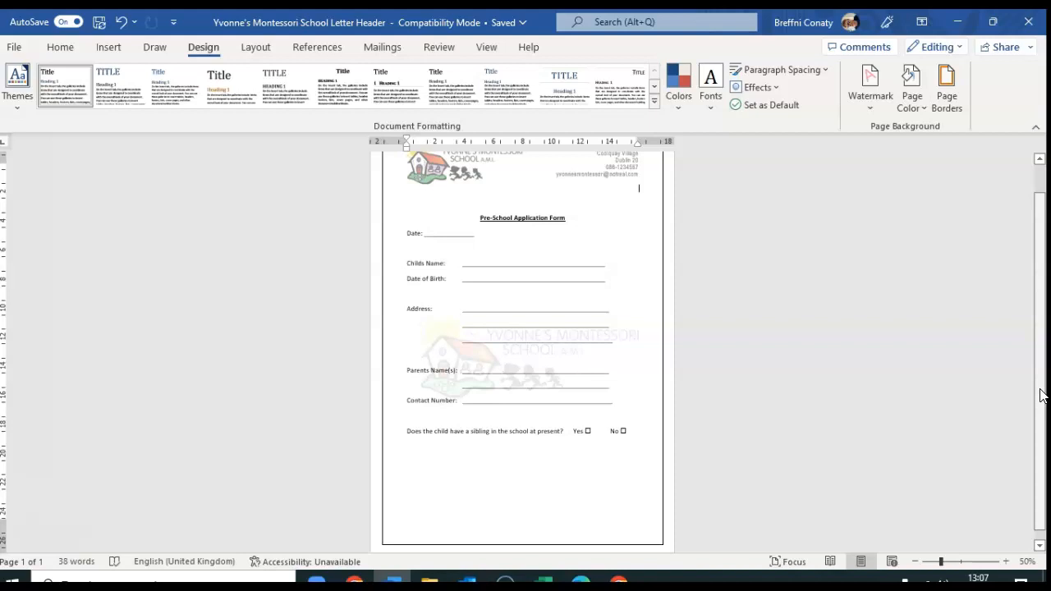
{"action": "left_click_drag", "start_coordinate": [1042, 398], "coordinate": [1037, 356]}
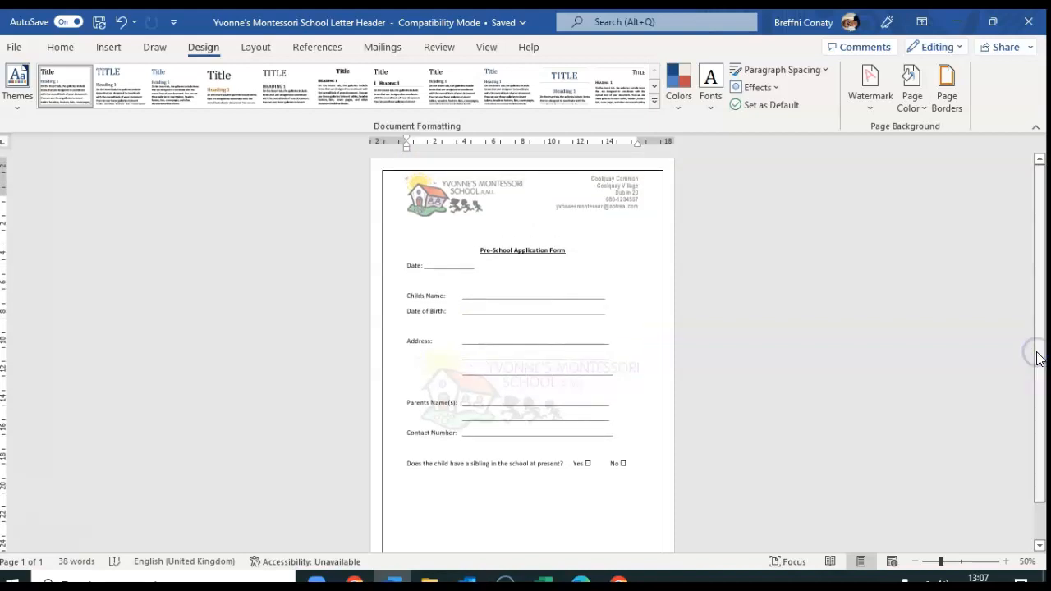
- Save a copy of the document in the Attachments folder as "Yvonne's Montessori School Application letter"
{"action": "left_click", "coordinate": [17, 49]}
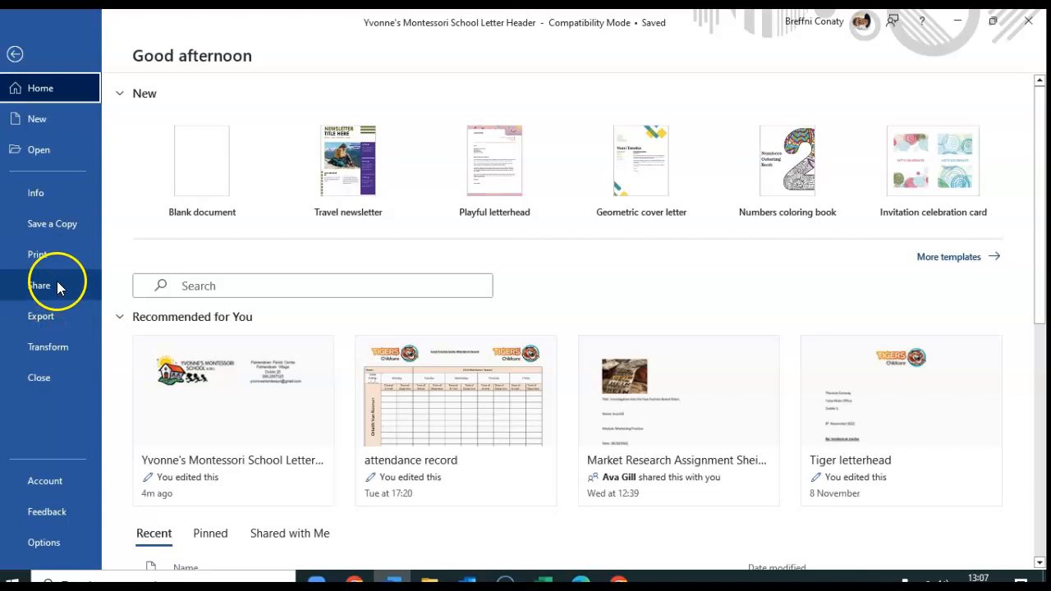
{"action": "left_click", "coordinate": [67, 227]}
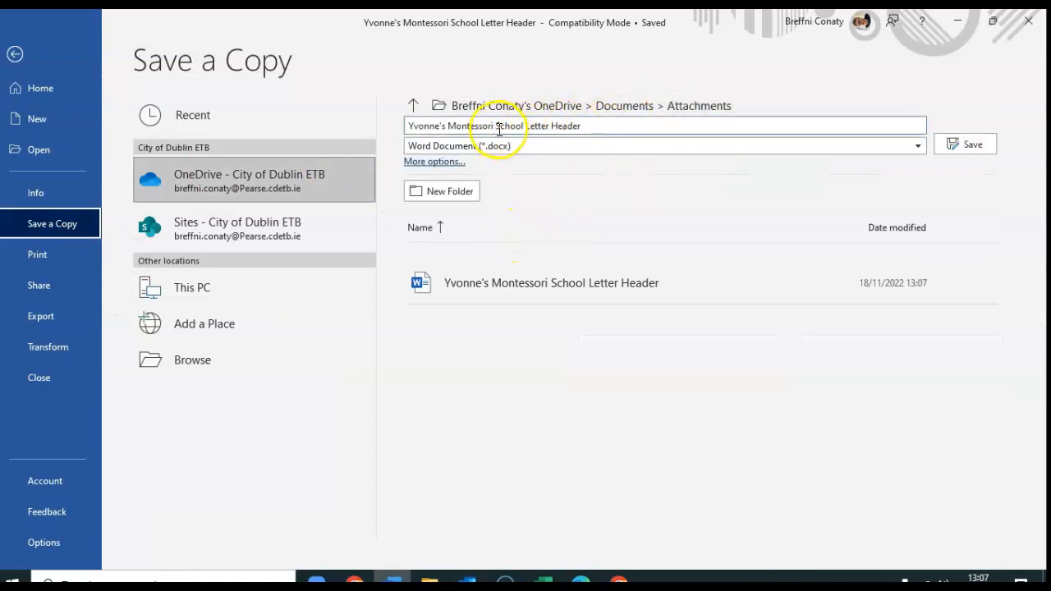
{"action": "left_click", "coordinate": [617, 124]}
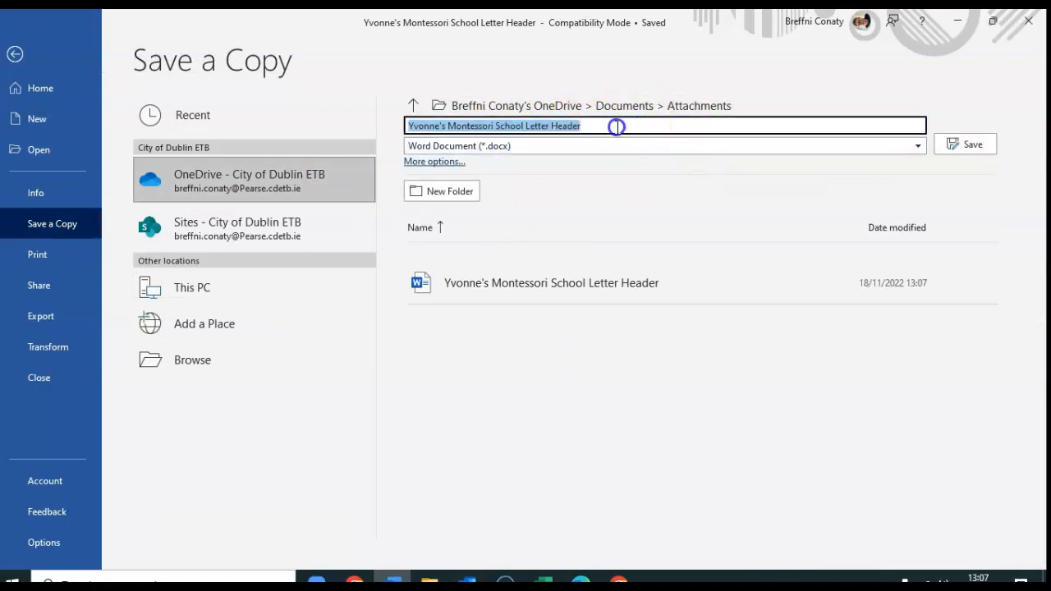
{"action": "left_click", "coordinate": [582, 127]}
{"action": "left_click_drag", "start_coordinate": [583, 127], "coordinate": [542, 130]}
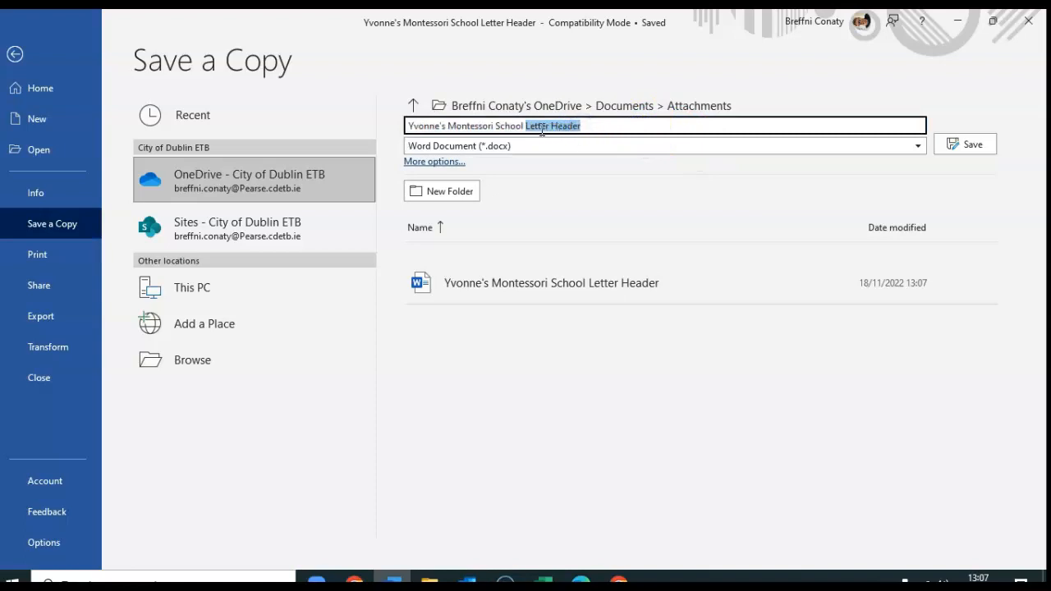
{"action": "type", "text": "Application l"}
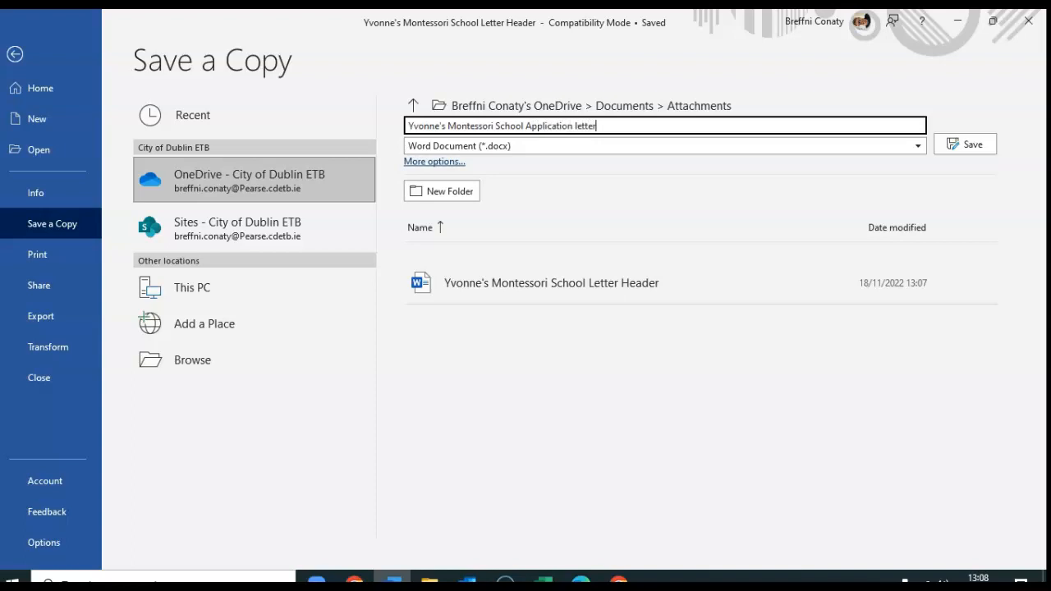
{"action": "left_click", "coordinate": [964, 144]}
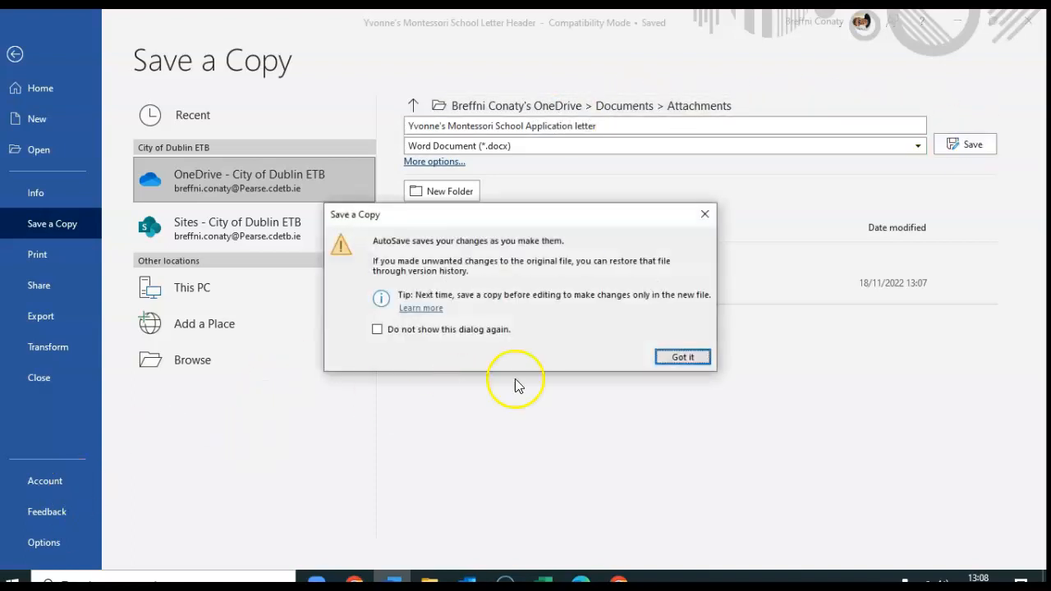
{"action": "left_click", "coordinate": [681, 358]}
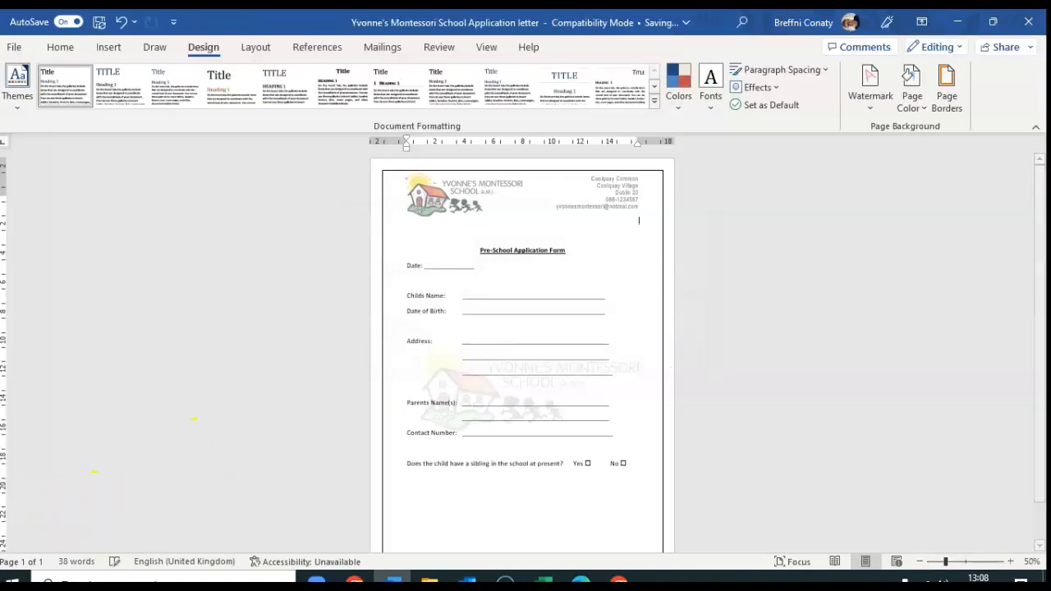